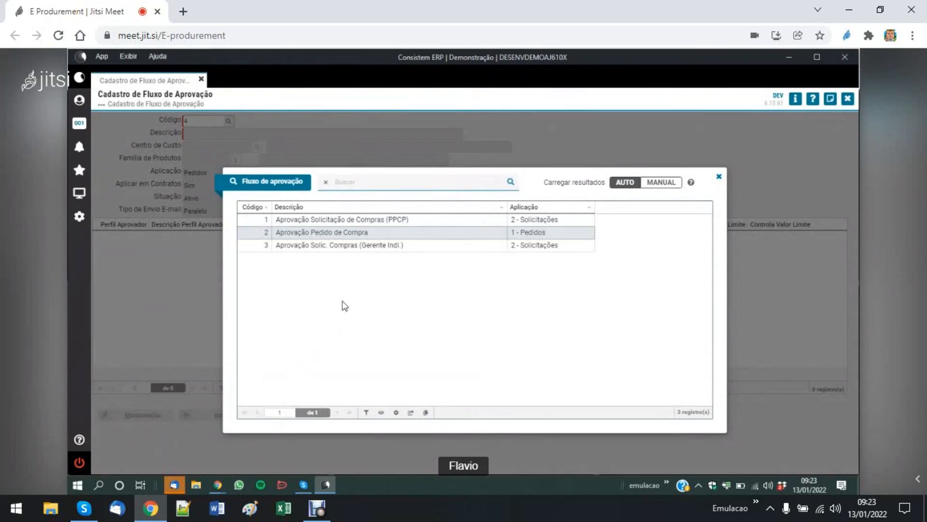
- Load the approval flow "Aprovação Pedido de Compra" and set Aplicar em Contratos to Sim, leaving Tipo de Envio E-mail as Paralelo
{"action": "key", "text": "Return"}
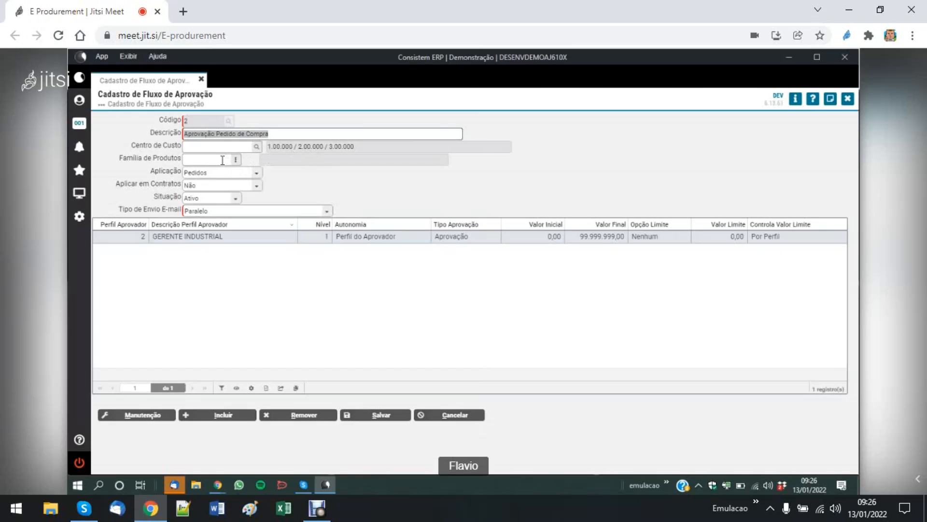
{"action": "left_click", "coordinate": [258, 175]}
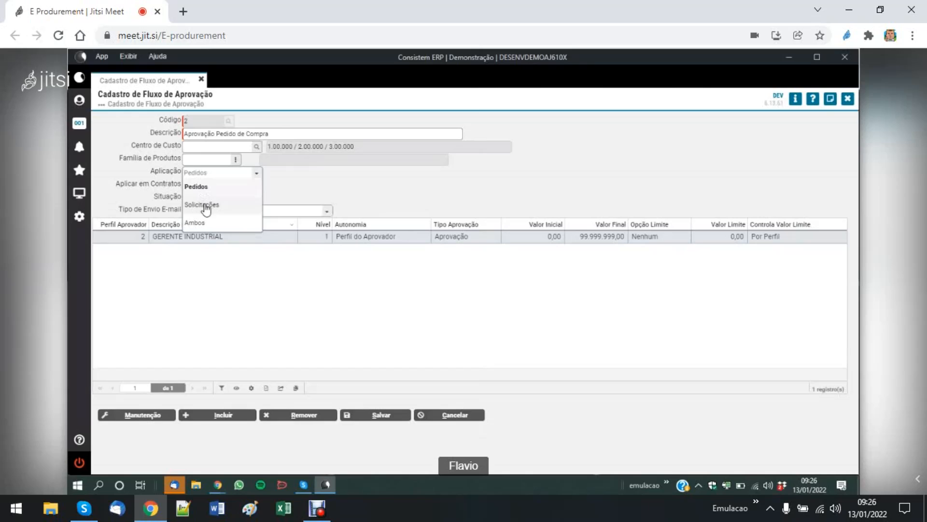
{"action": "left_click", "coordinate": [135, 186]}
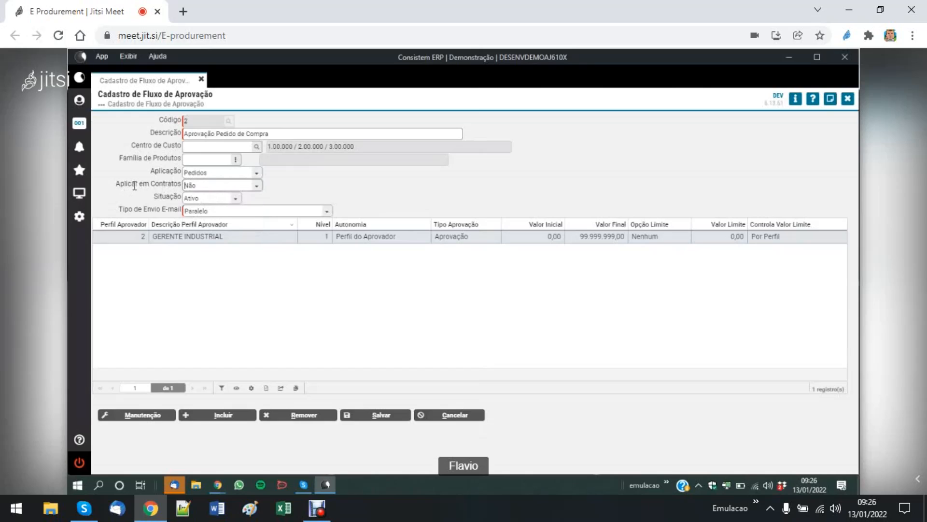
{"action": "left_click", "coordinate": [257, 188]}
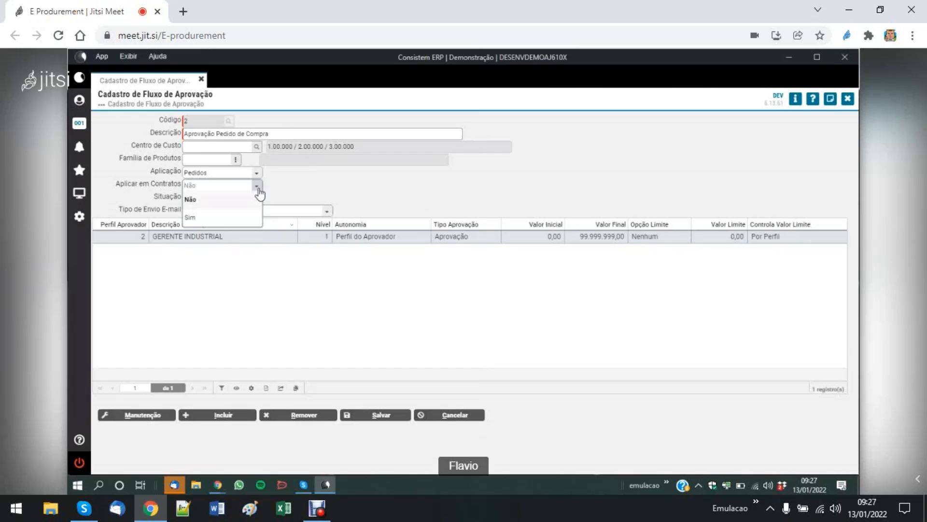
{"action": "left_click", "coordinate": [191, 202]}
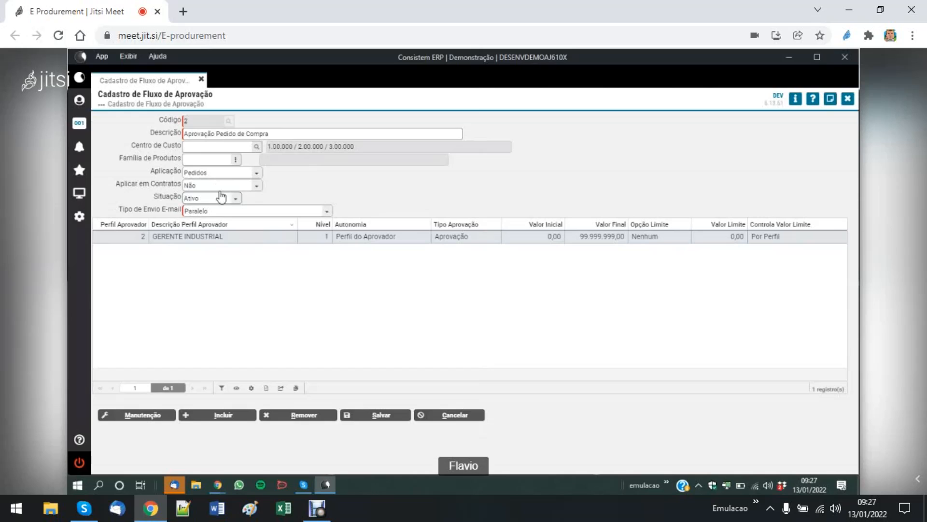
{"action": "left_click", "coordinate": [256, 185]}
{"action": "left_click", "coordinate": [238, 217]}
{"action": "left_click", "coordinate": [327, 213]}
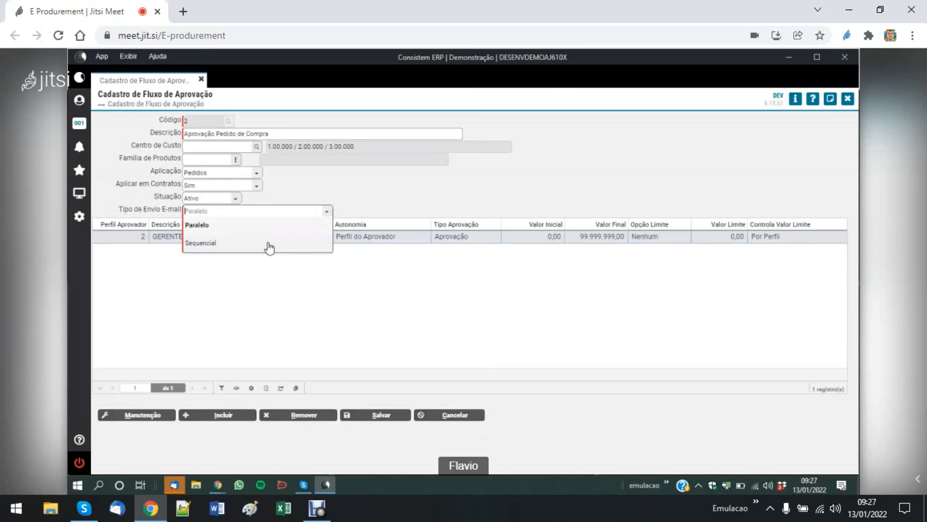
{"action": "left_click", "coordinate": [266, 300]}
- Open the Cadastro de Perfil do Aprovador program and check the value range of the COORD. DE COMPRAS profile
{"action": "left_click", "coordinate": [79, 193]}
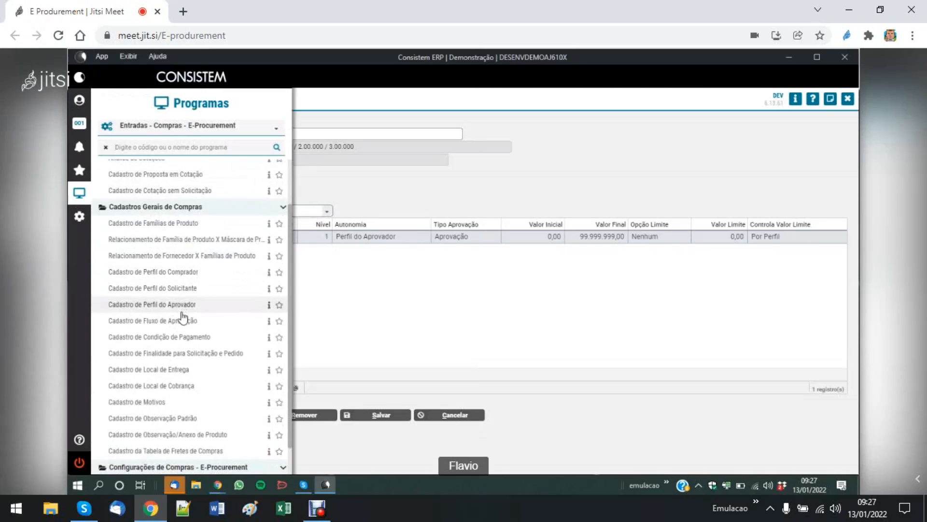
{"action": "left_click", "coordinate": [185, 305]}
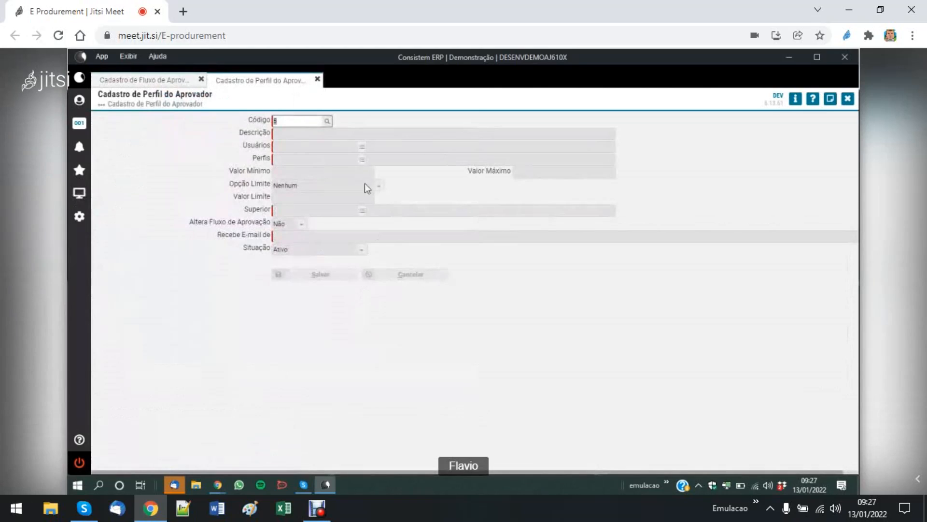
{"action": "key", "text": "F7"}
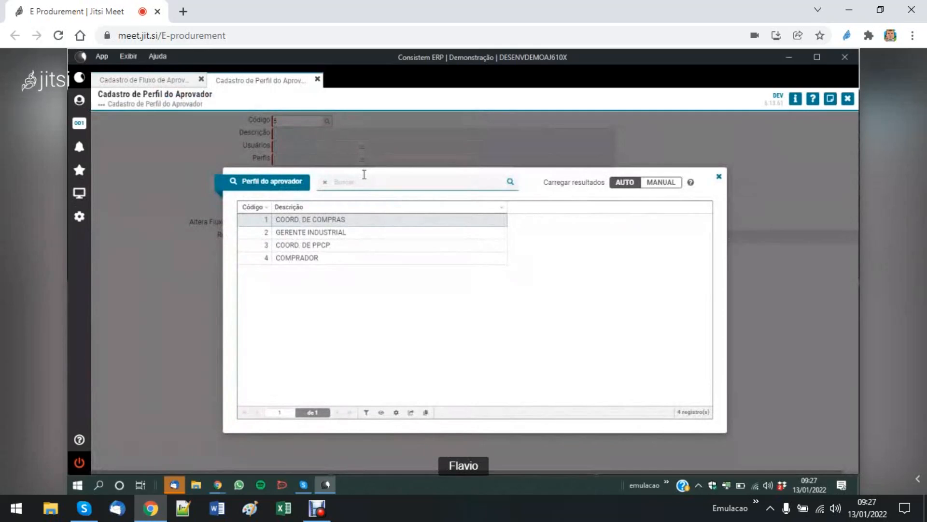
{"action": "key", "text": "Return"}
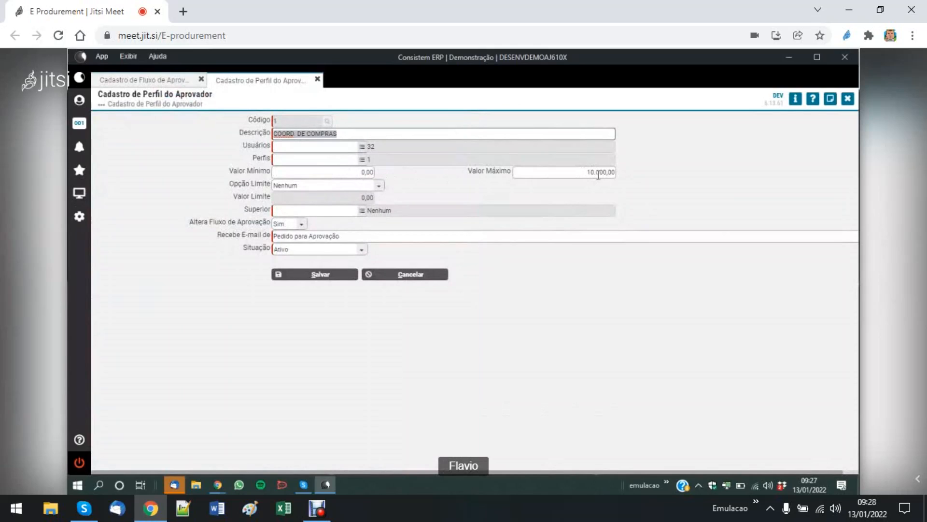
{"action": "key", "text": "Escape"}
- Load the GERENTE INDUSTRIAL approver profile and set its Valor Mínimo to 10.000,01
{"action": "key", "text": "F7"}
{"action": "key", "text": "Down"}
{"action": "key", "text": "Return"}
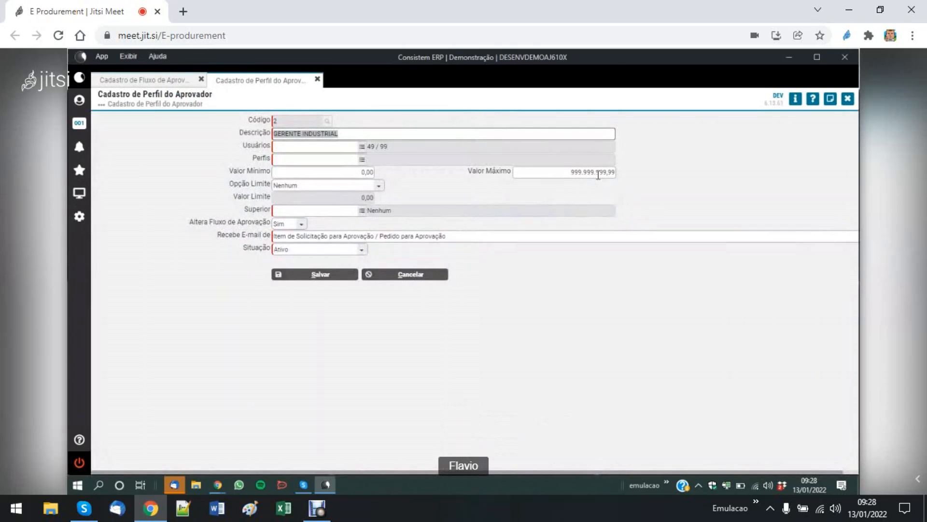
{"action": "key", "text": "Tab"}
{"action": "key", "text": "Tab"}
{"action": "key", "text": "Tab"}
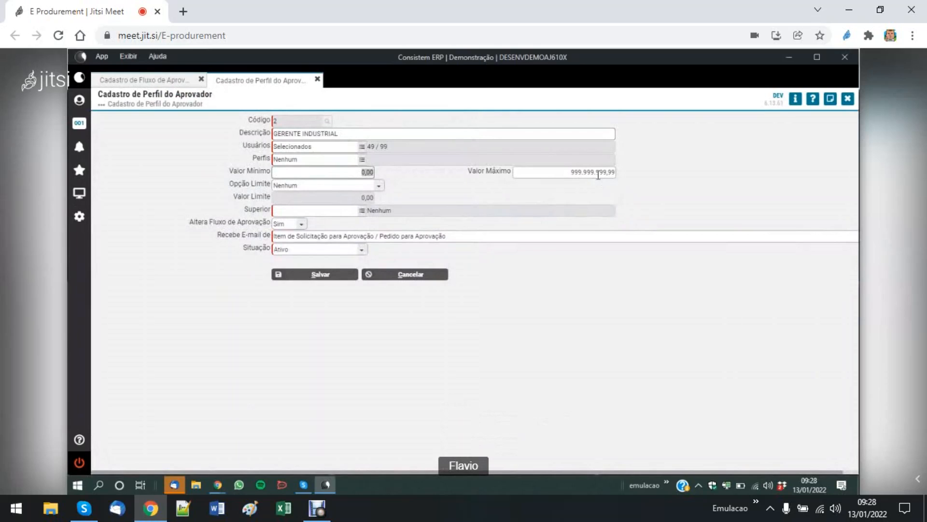
{"action": "type", "text": "10000,01"}
- Set the profile's Valor Máximo to 50.000,00 and save the profile
{"action": "left_click", "coordinate": [598, 175]}
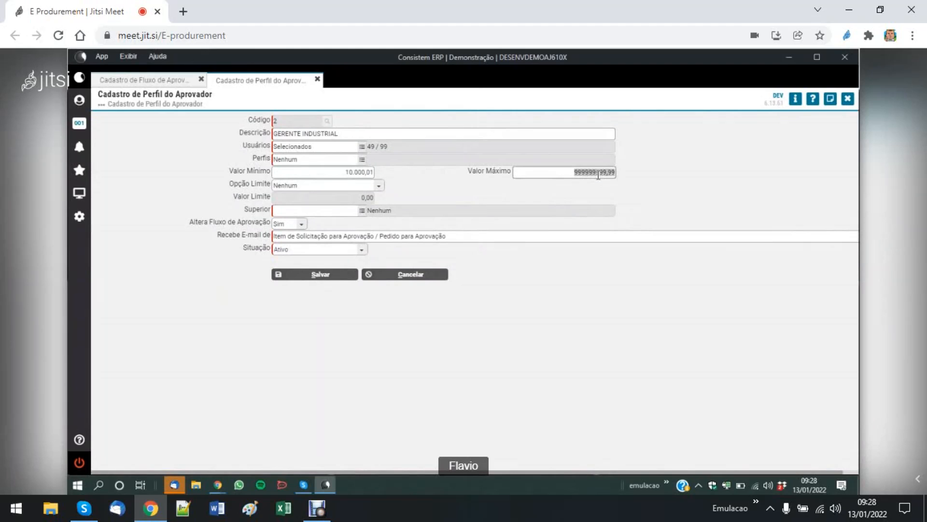
{"action": "type", "text": "50."}
{"action": "type", "text": "0000"}
{"action": "key", "text": "Tab"}
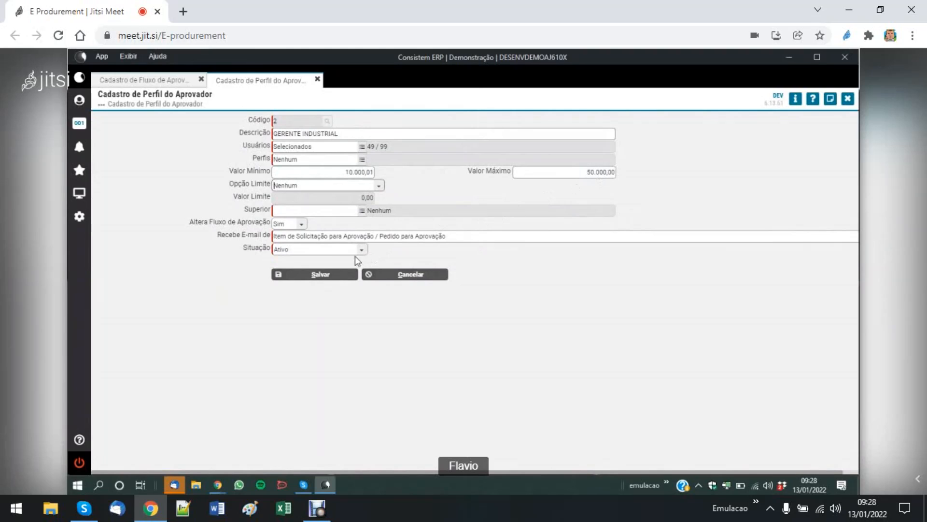
{"action": "left_click", "coordinate": [324, 275]}
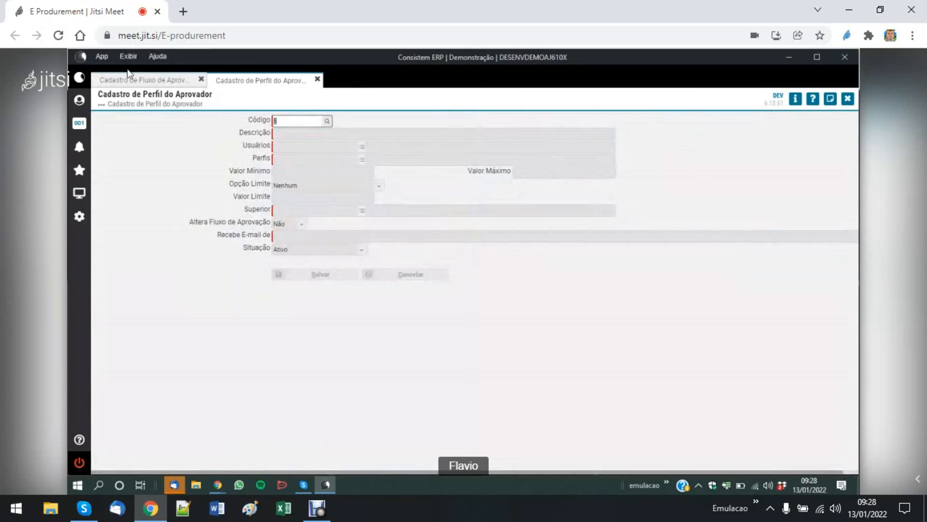
- Return to the approval flow registration and delete the GERENTE INDUSTRIAL approver row from the flow
{"action": "left_click", "coordinate": [145, 82]}
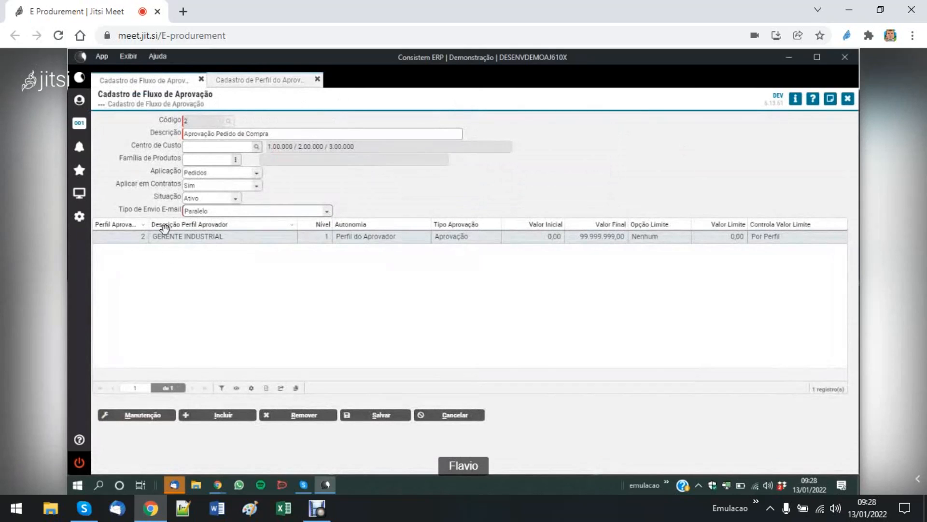
{"action": "left_click", "coordinate": [155, 415]}
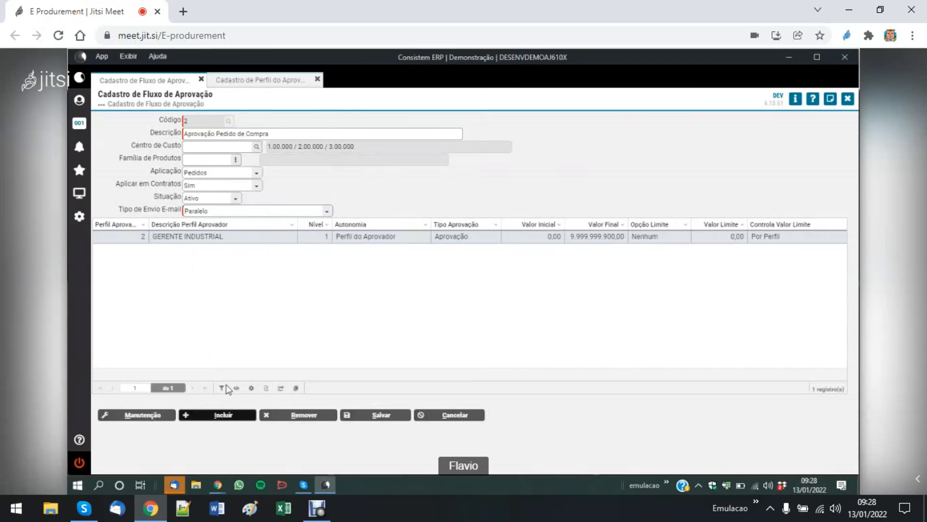
{"action": "key", "text": "Delete"}
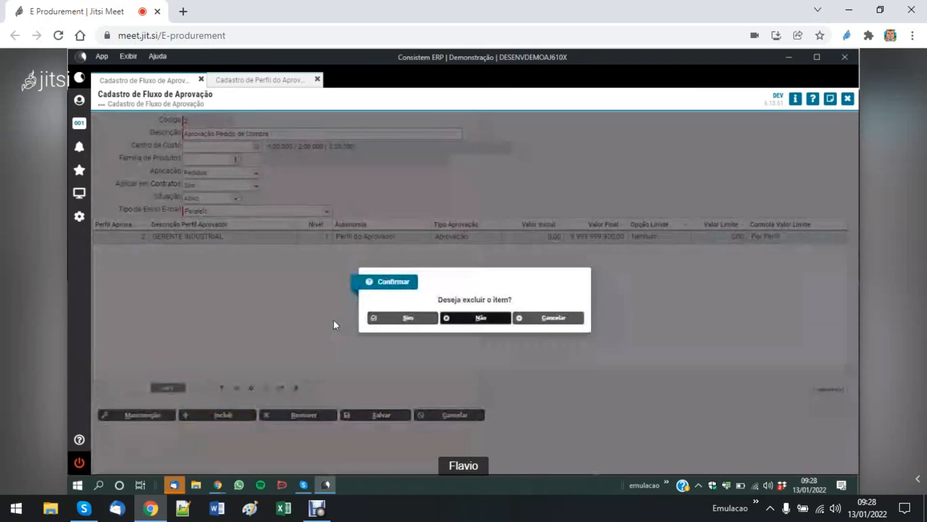
{"action": "left_click", "coordinate": [394, 319]}
- Add an approver row to the flow with the COORD. DE COMPRAS profile at Nível 1
{"action": "left_click", "coordinate": [216, 415]}
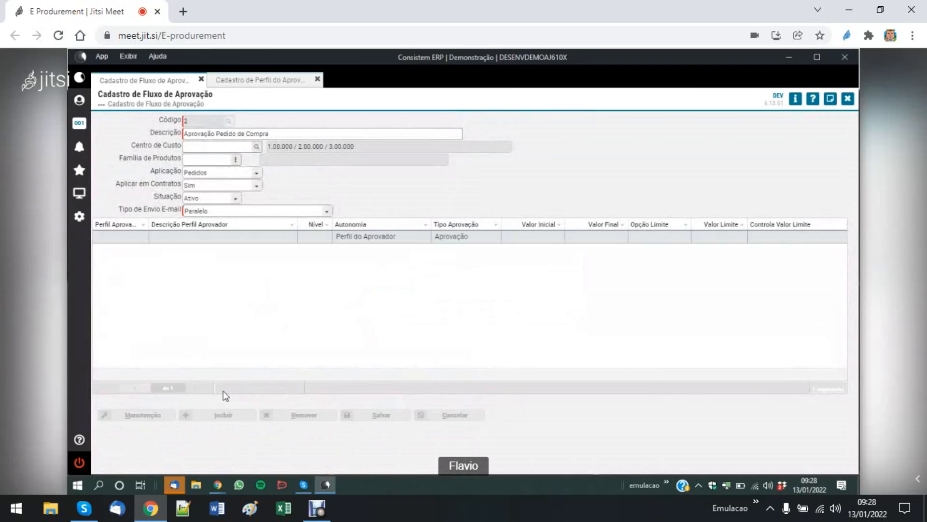
{"action": "left_click", "coordinate": [138, 237]}
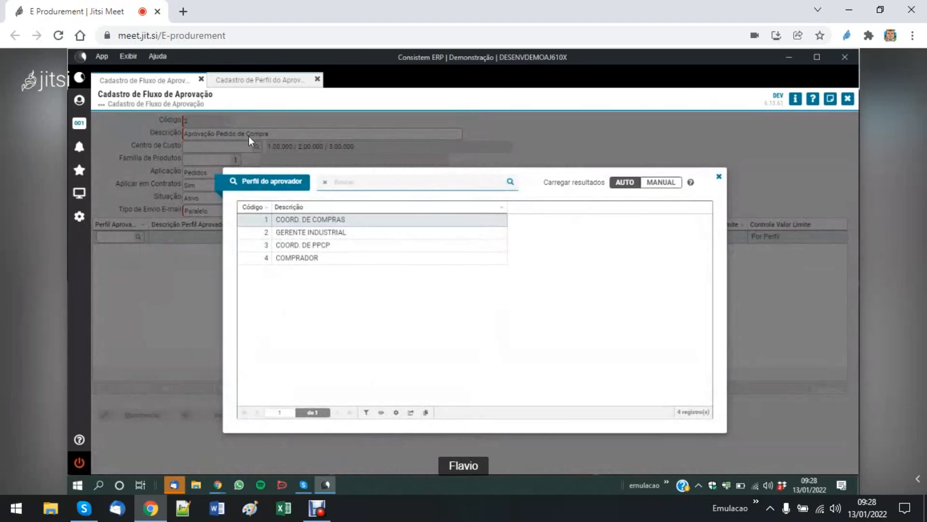
{"action": "double_click", "coordinate": [321, 219]}
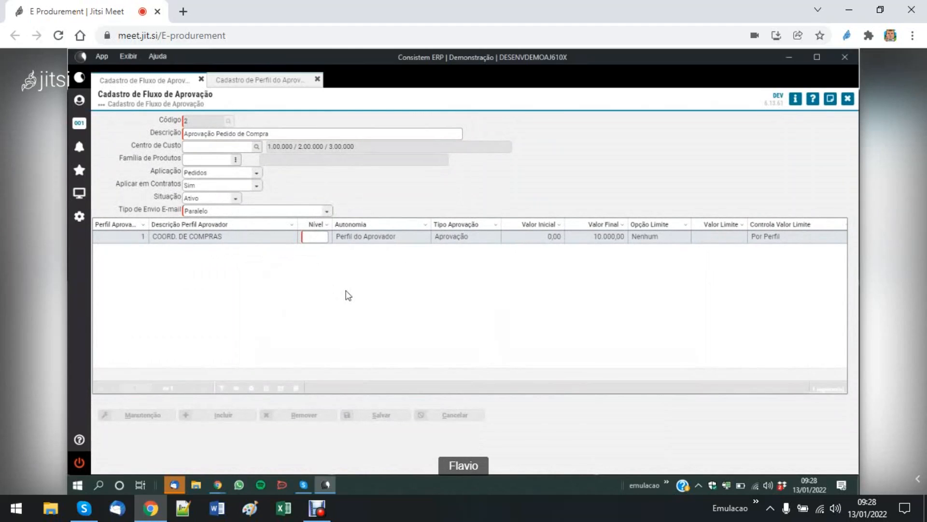
{"action": "type", "text": "1"}
{"action": "key", "text": "Tab"}
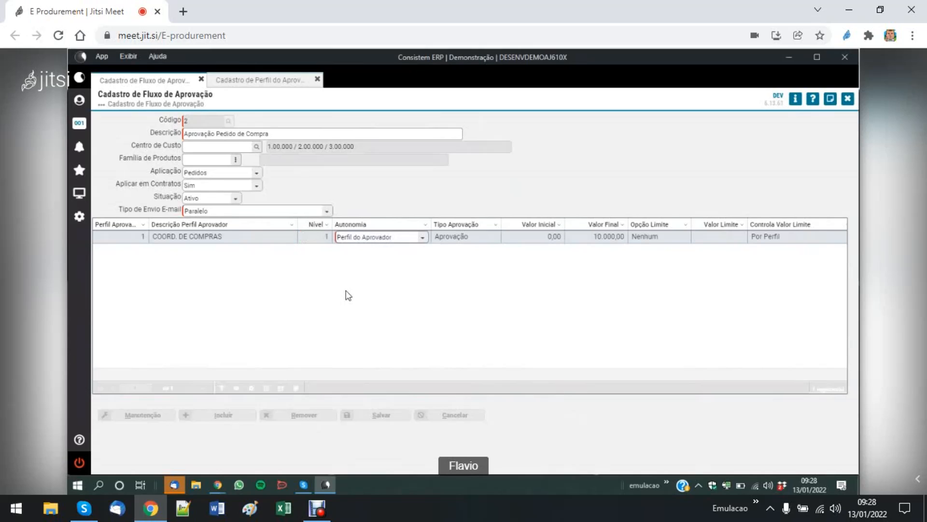
- Set the COORD. DE COMPRAS row's Autonomia to Nível Igual and keep Tipo Aprovação as Aprovação
{"action": "key", "text": "alt+Down"}
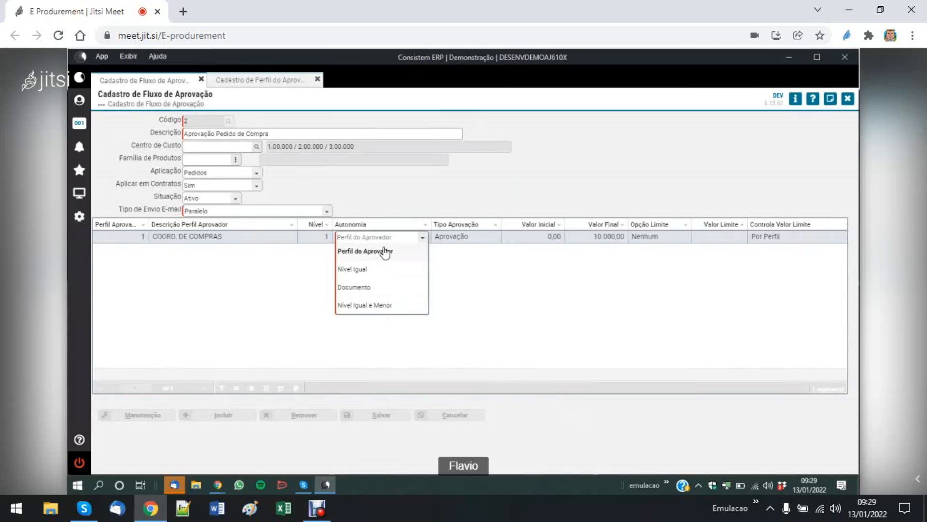
{"action": "left_click", "coordinate": [359, 269]}
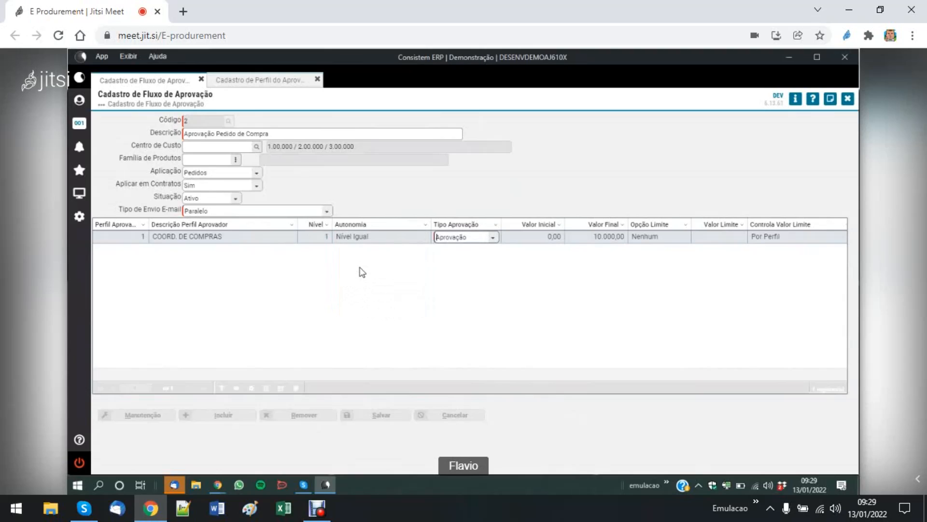
{"action": "key", "text": "Tab"}
{"action": "key", "text": "Tab"}
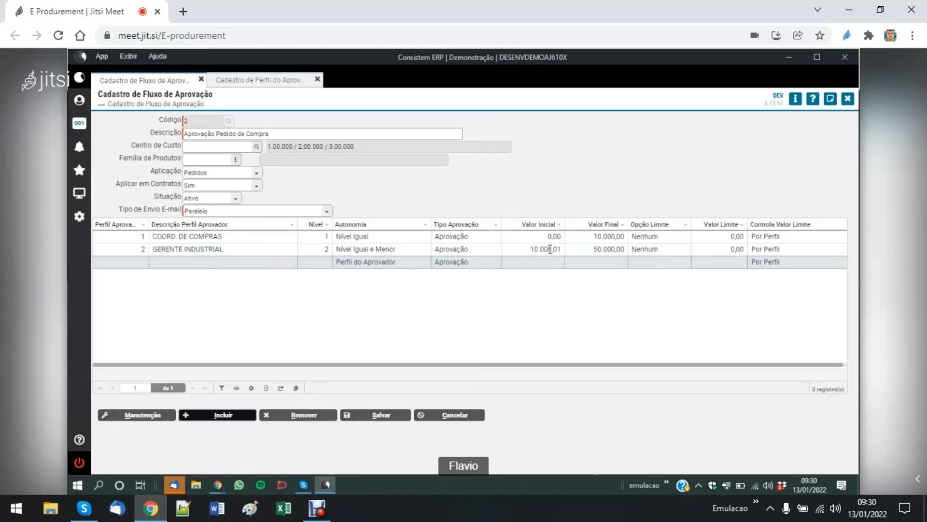
- Set the Valor Inicial of the GERENTE INDUSTRIAL row to 0,00 and leave row editing
{"action": "left_click", "coordinate": [236, 249]}
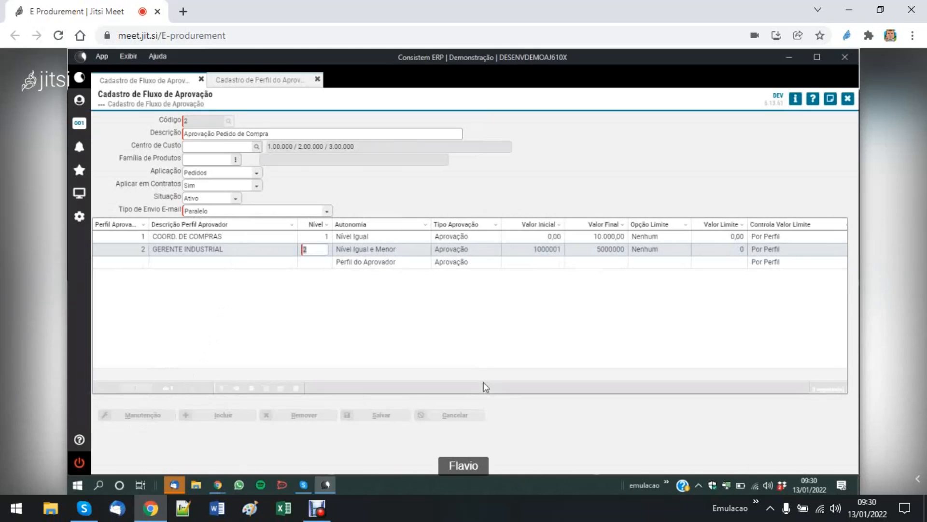
{"action": "key", "text": "Tab"}
{"action": "key", "text": "Tab"}
{"action": "key", "text": "Tab"}
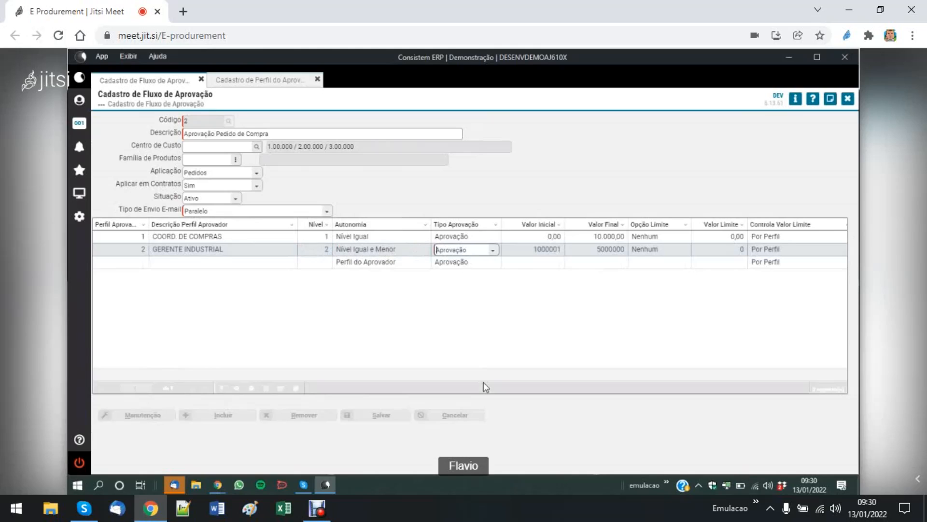
{"action": "type", "text": "0"}
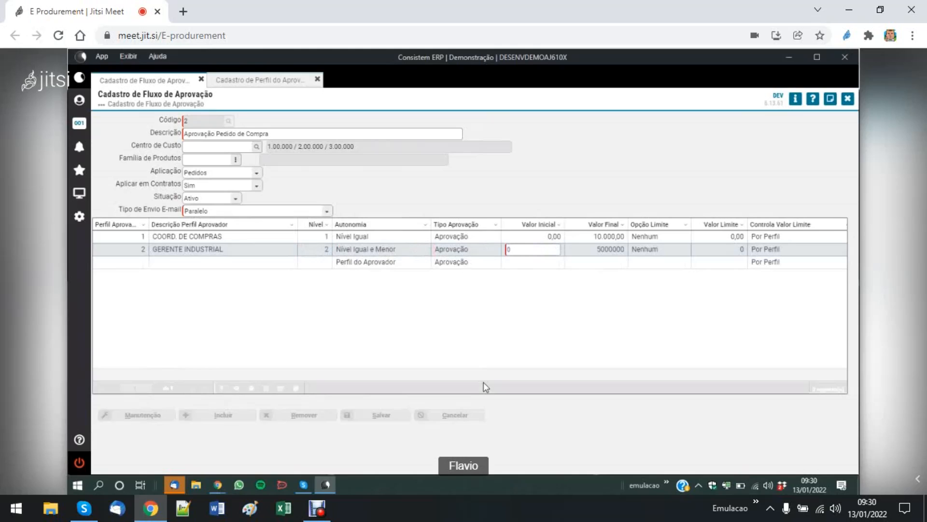
{"action": "key", "text": "Tab"}
{"action": "key", "text": "Tab"}
{"action": "key", "text": "Tab"}
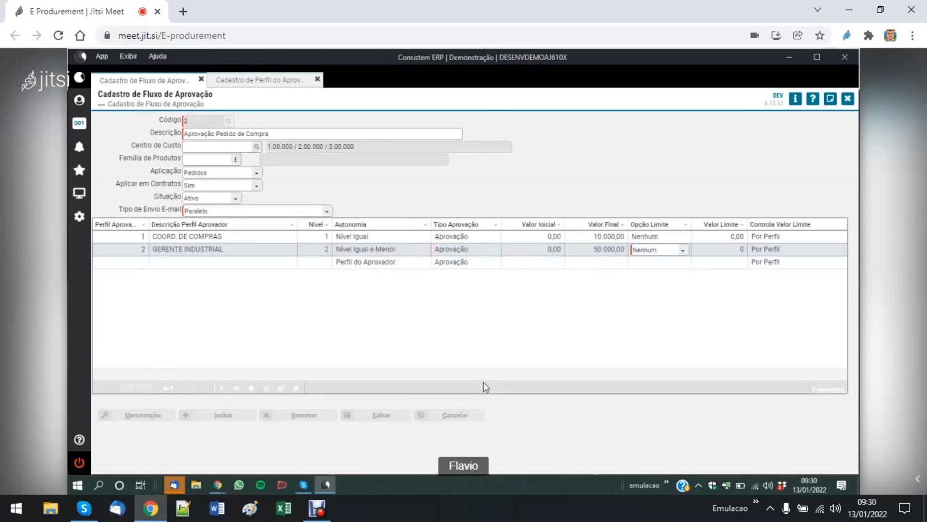
{"action": "key", "text": "Tab"}
{"action": "key", "text": "Tab"}
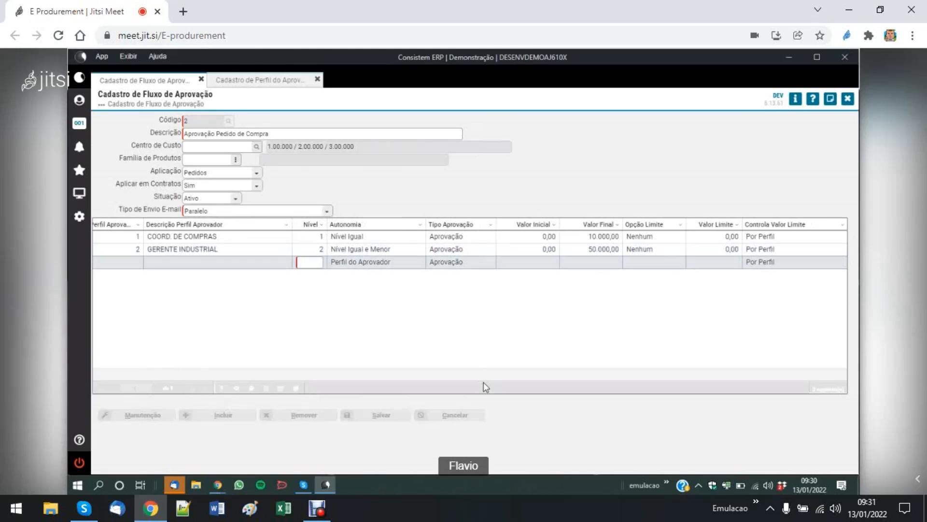
{"action": "key", "text": "Escape"}
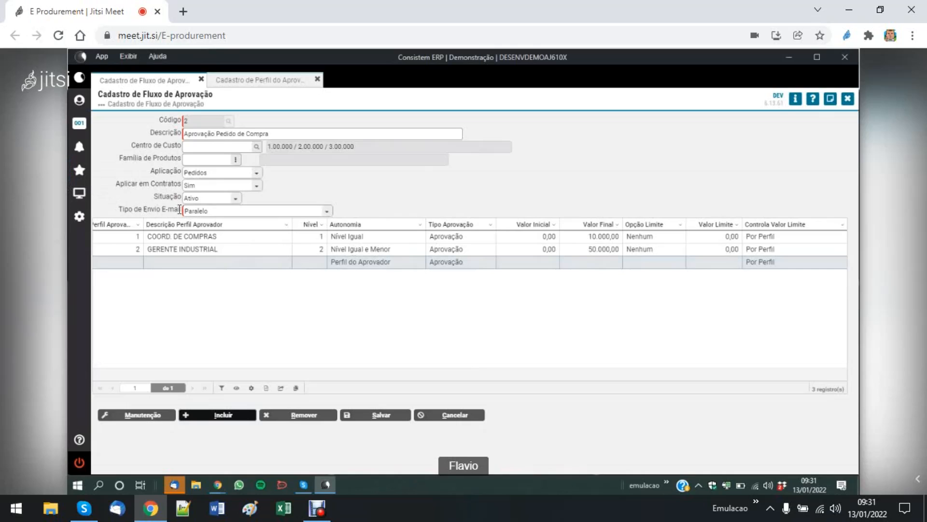
- Review the Tipo de Envio E-mail options for the flow and set it to Sequencial
{"action": "left_click", "coordinate": [326, 211]}
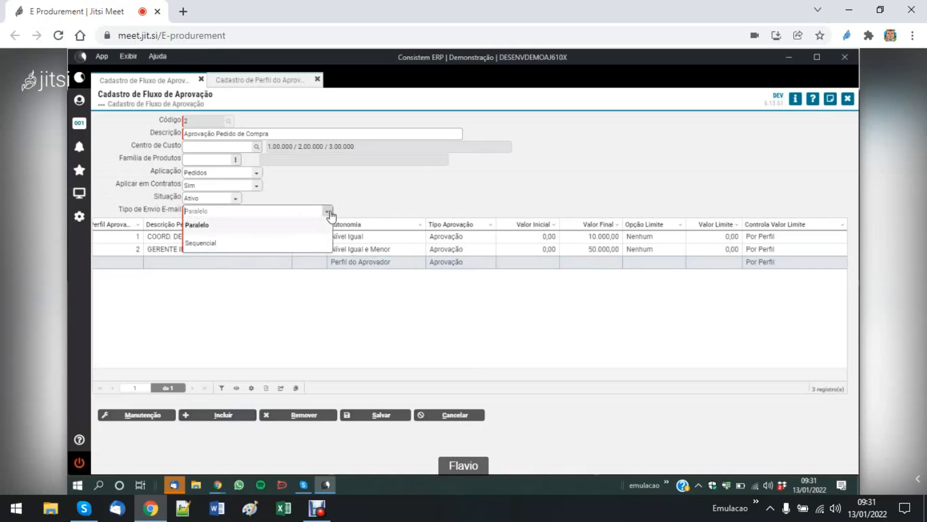
{"action": "left_click", "coordinate": [225, 297]}
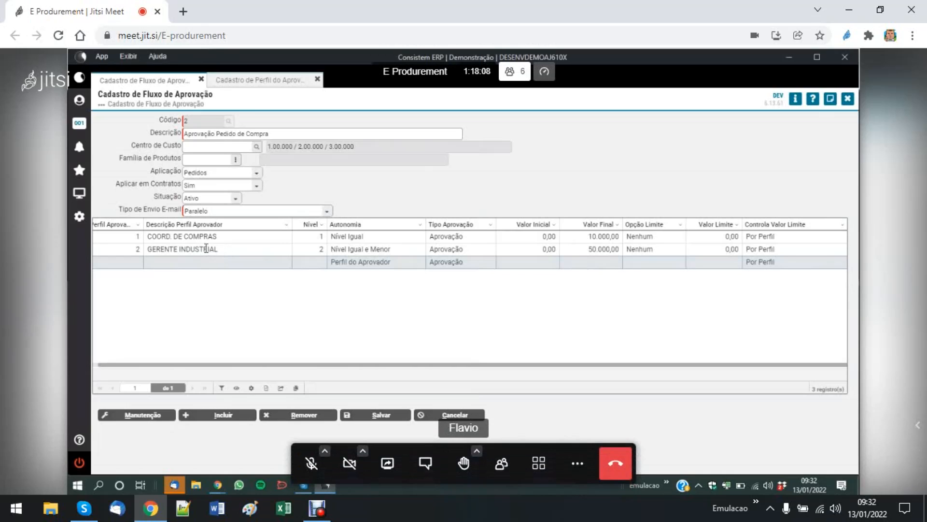
{"action": "left_click", "coordinate": [327, 211]}
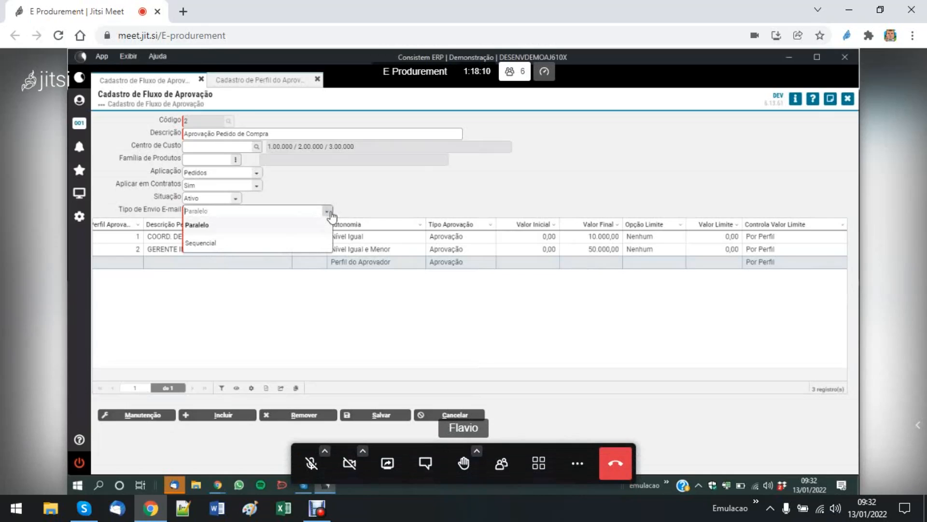
{"action": "left_click", "coordinate": [261, 249]}
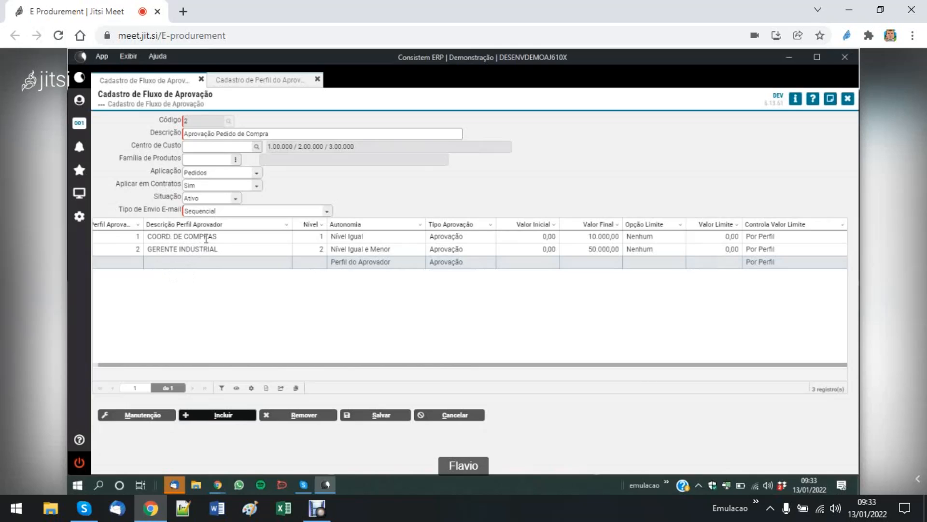
- Switch the flow's Tipo de Envio E-mail to Paralelo and return it to Sequencial
{"action": "left_click", "coordinate": [328, 213]}
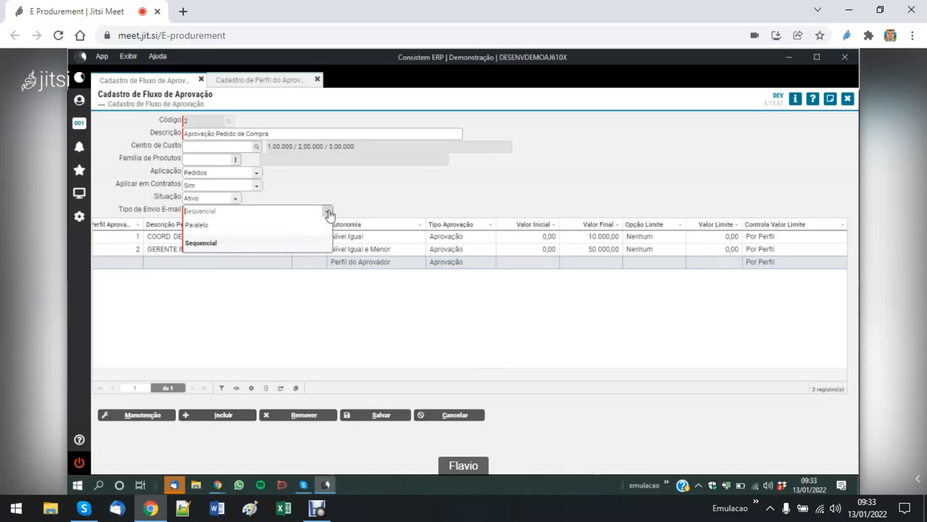
{"action": "left_click", "coordinate": [293, 233]}
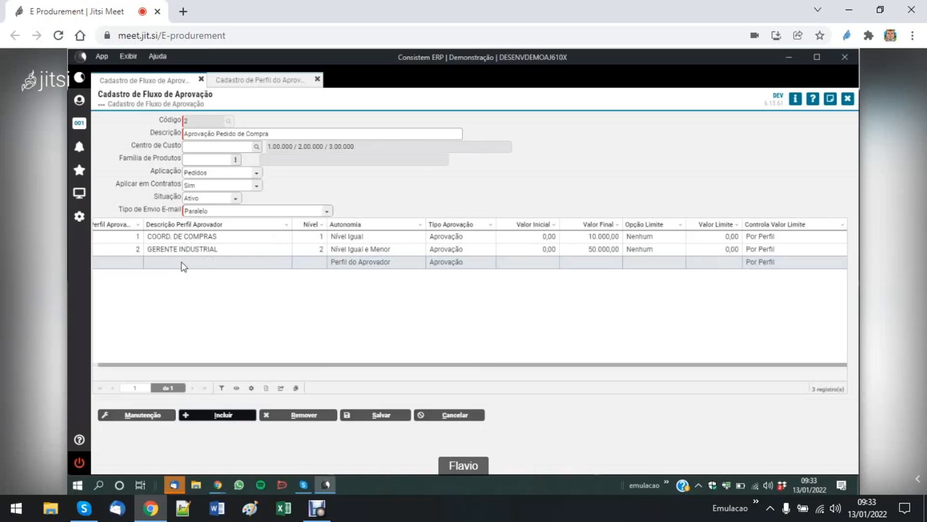
{"action": "left_click", "coordinate": [327, 211]}
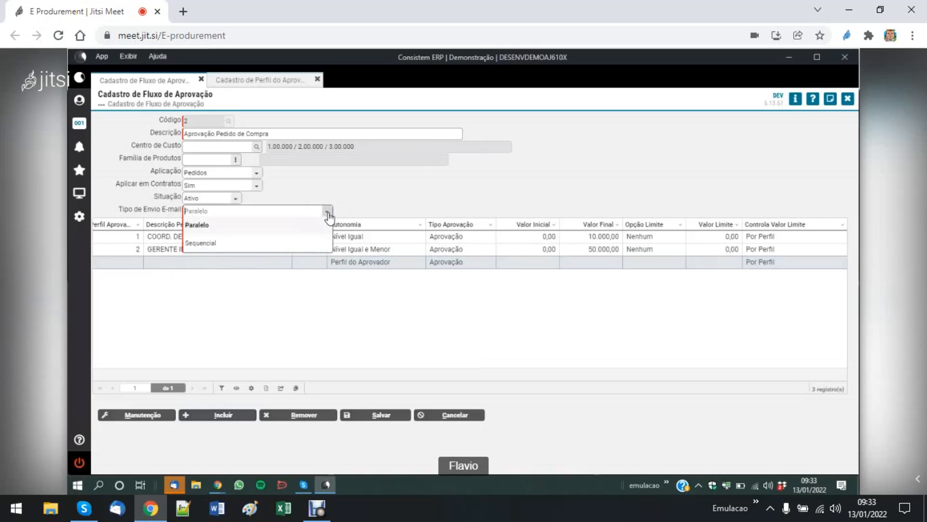
{"action": "left_click", "coordinate": [287, 244]}
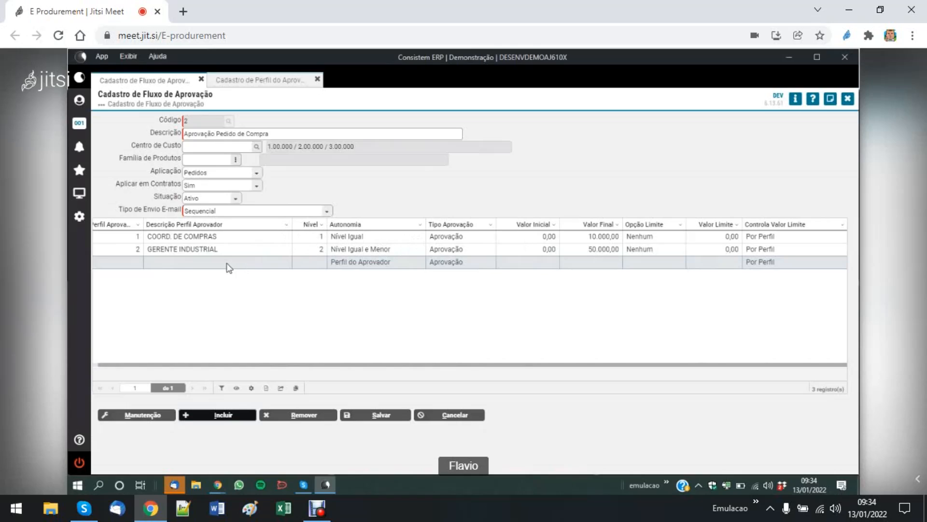
- Review the Autonomia options of the GERENTE INDUSTRIAL row, keep Nível Igual e Menor, and save the approval flow
{"action": "left_click", "coordinate": [224, 248]}
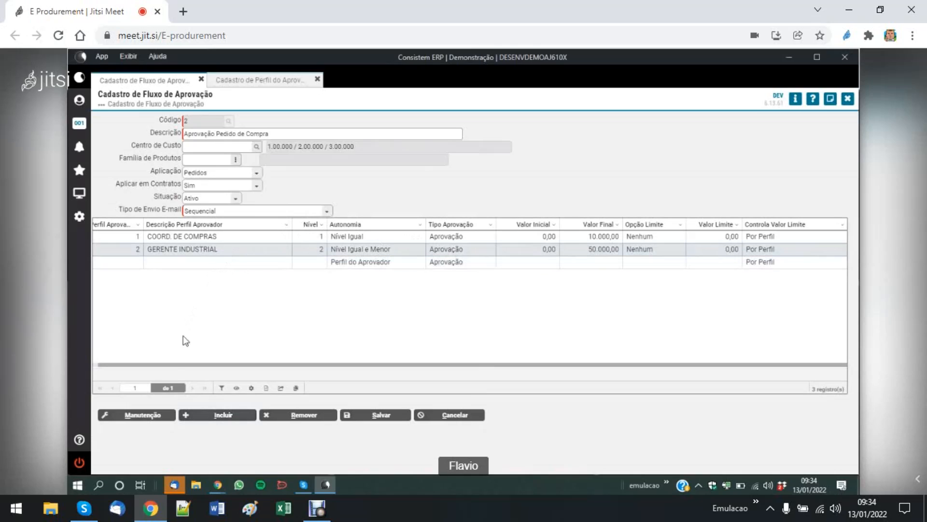
{"action": "left_click", "coordinate": [145, 416]}
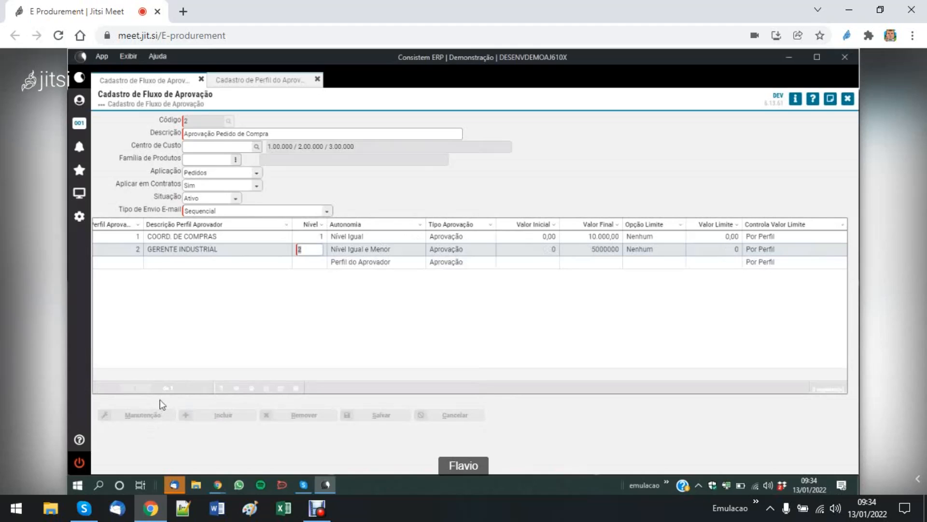
{"action": "key", "text": "Down"}
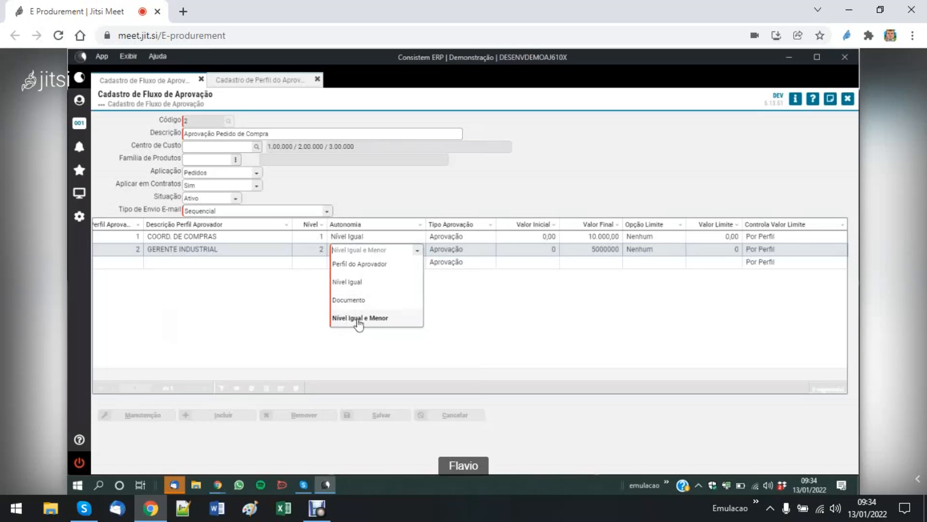
{"action": "left_click", "coordinate": [280, 306]}
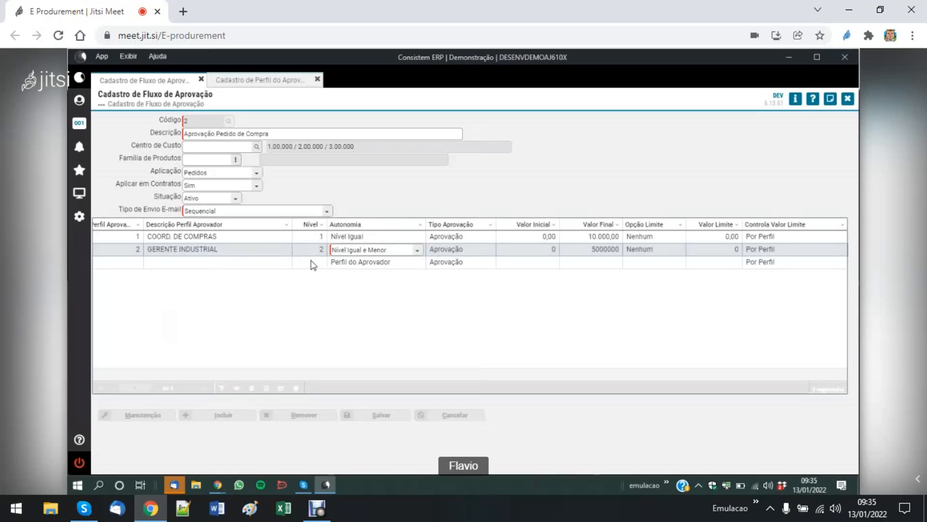
{"action": "left_click", "coordinate": [416, 251]}
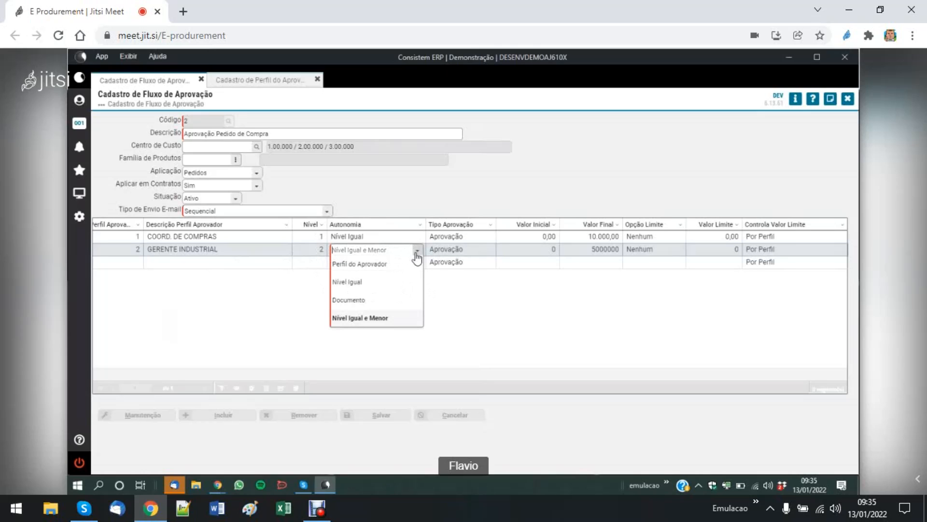
{"action": "left_click", "coordinate": [357, 319]}
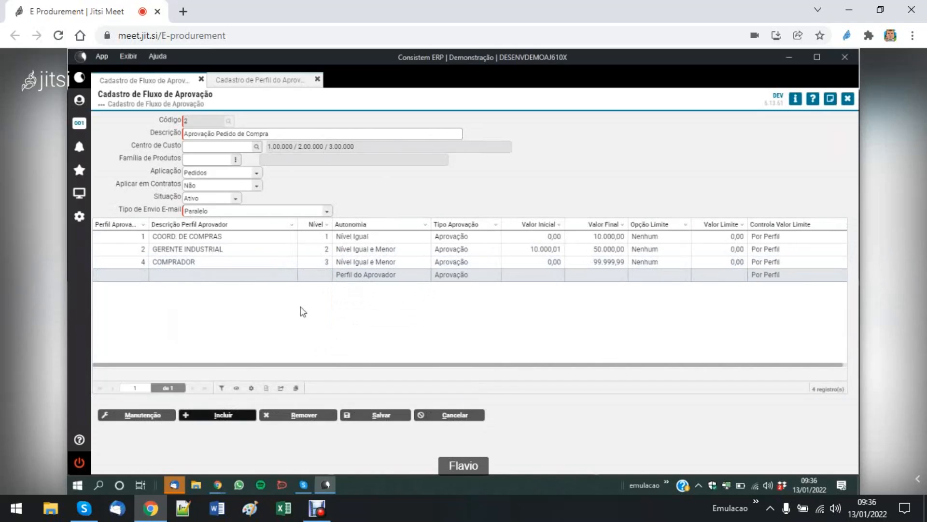
{"action": "left_click", "coordinate": [386, 415]}
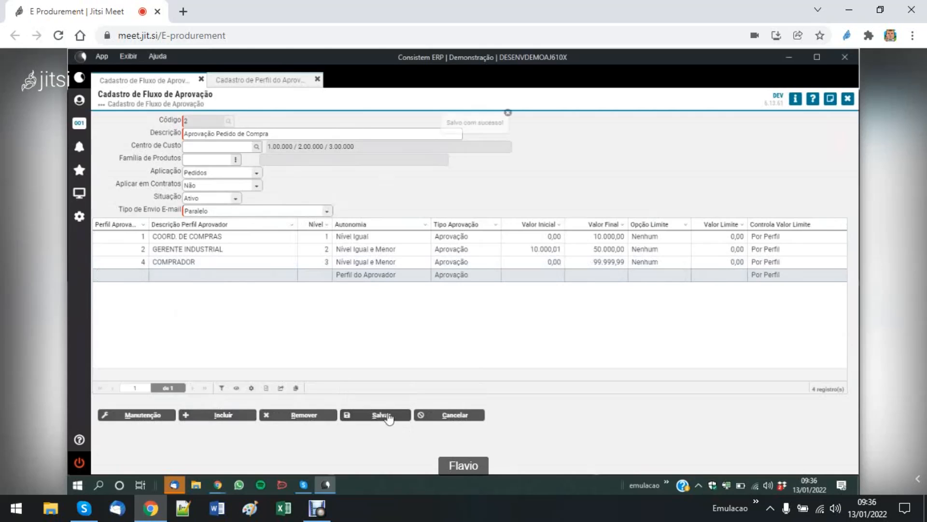
{"action": "left_click", "coordinate": [508, 114]}
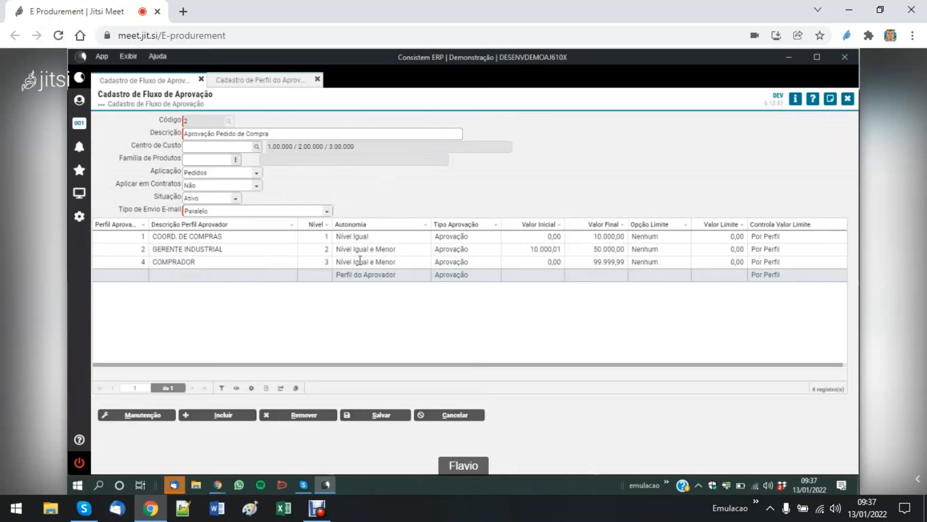
- Set the Valor Inicial of the Nível 2 GERENTE INDUSTRIAL row to 0,00 and save the flow
{"action": "left_click", "coordinate": [269, 251]}
{"action": "left_click", "coordinate": [142, 415]}
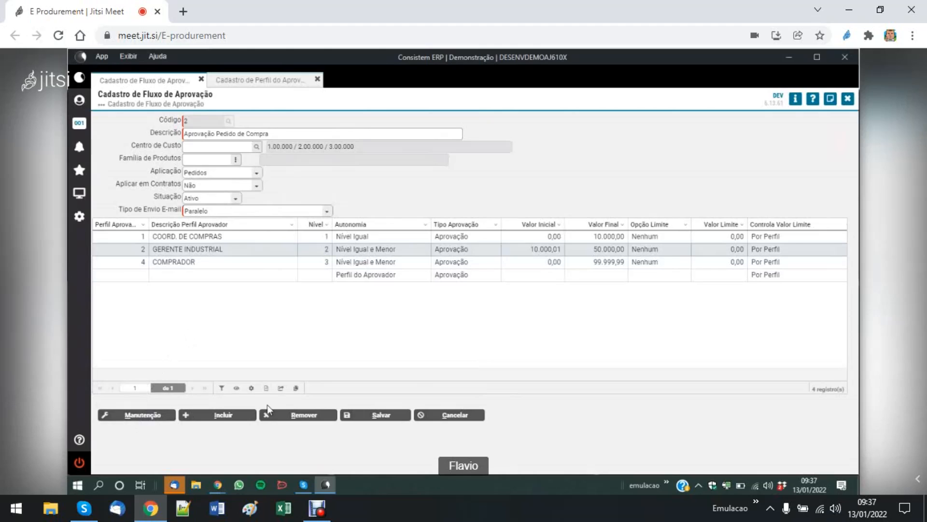
{"action": "key", "text": "Tab"}
{"action": "key", "text": "Tab"}
{"action": "key", "text": "Tab"}
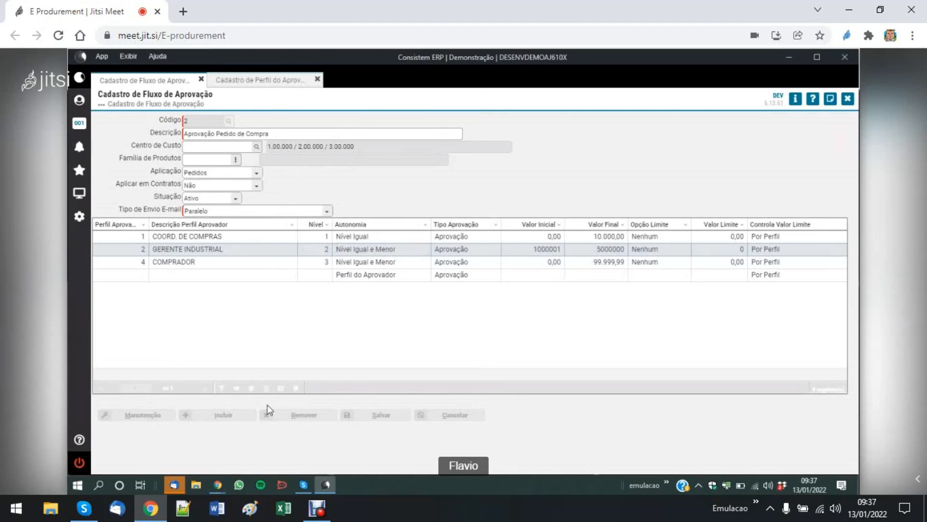
{"action": "type", "text": "0"}
{"action": "key", "text": "Tab"}
{"action": "key", "text": "Tab"}
{"action": "key", "text": "Tab"}
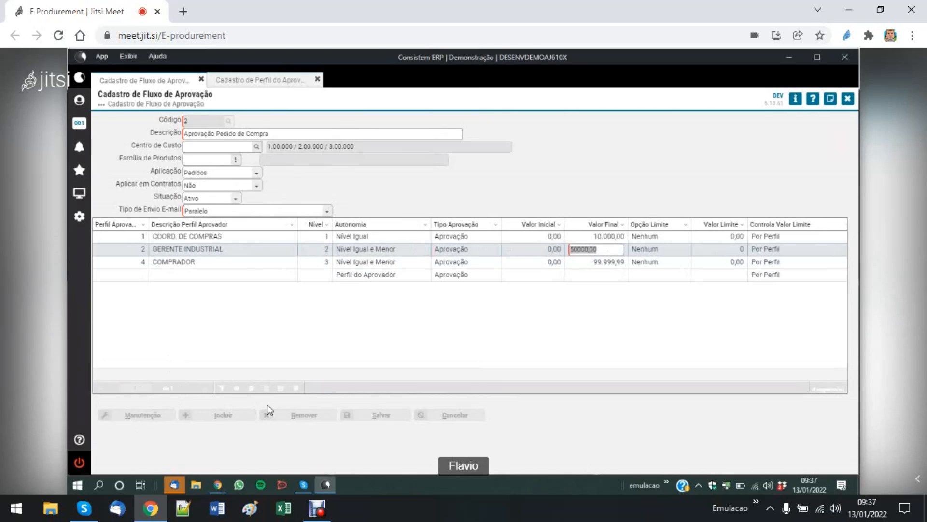
{"action": "key", "text": "Tab"}
{"action": "key", "text": "Tab"}
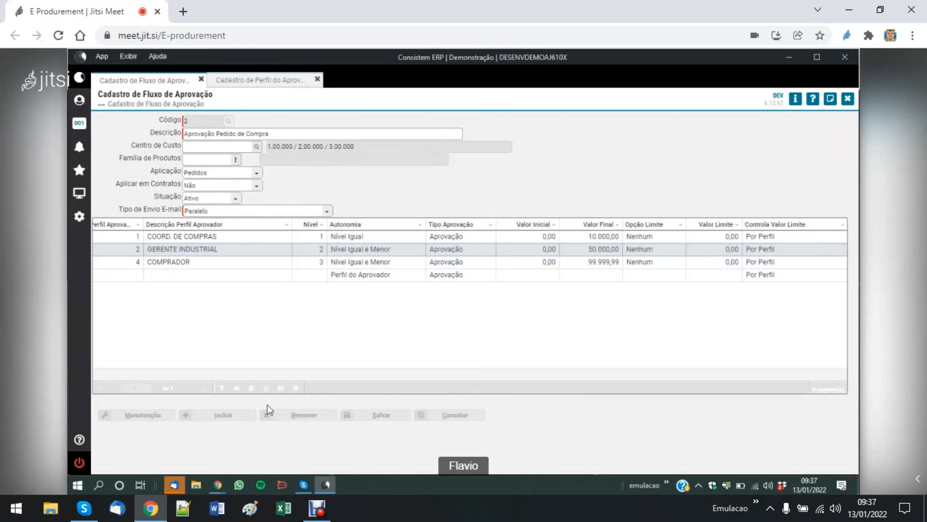
{"action": "key", "text": "Escape"}
{"action": "left_click", "coordinate": [389, 414]}
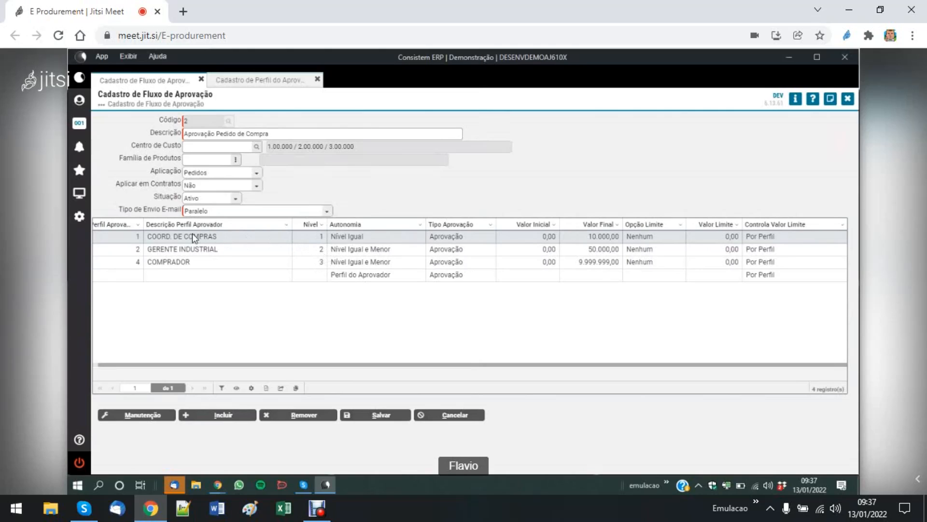
- Change the flow's Tipo de Envio E-mail to Sequencial and save it
{"action": "left_click", "coordinate": [327, 211]}
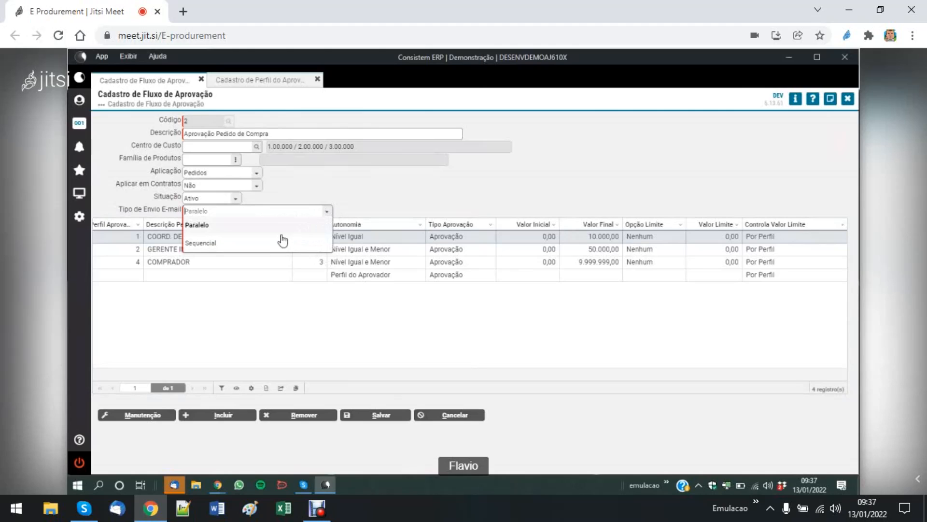
{"action": "left_click", "coordinate": [269, 245]}
{"action": "left_click", "coordinate": [382, 416]}
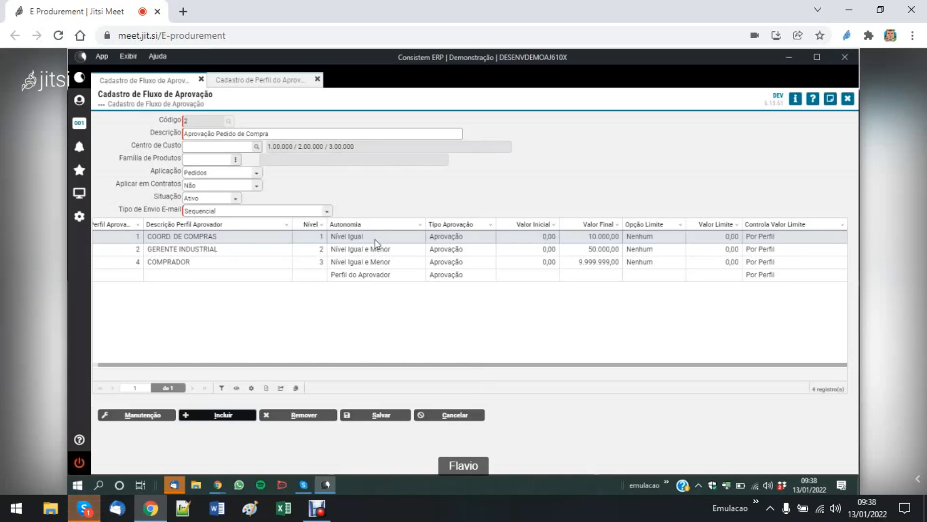
- Set the flow's Tipo de Envio E-mail to Paralelo and save it
{"action": "left_click", "coordinate": [327, 213]}
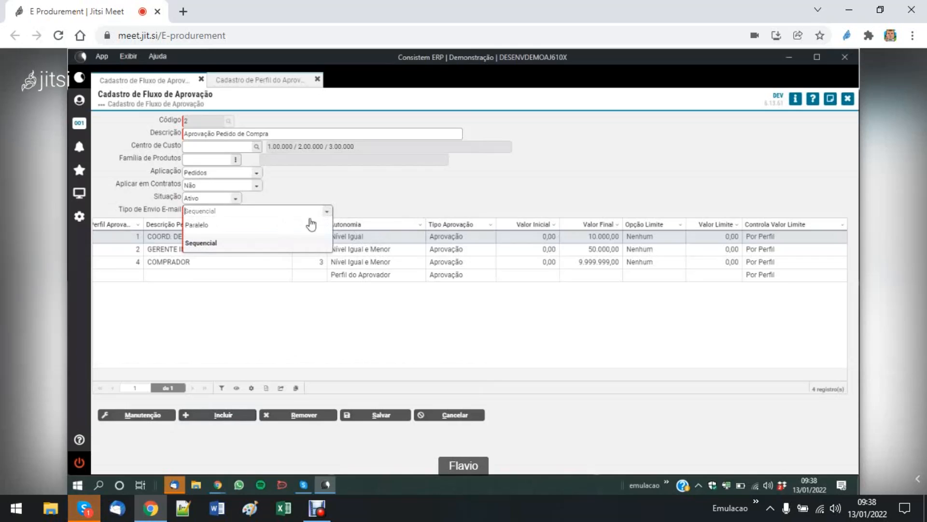
{"action": "left_click", "coordinate": [292, 225]}
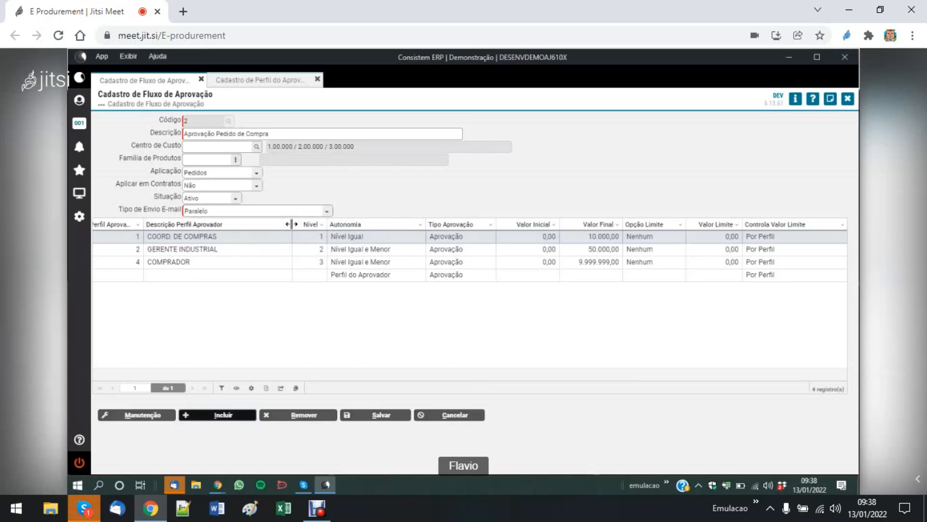
{"action": "left_click", "coordinate": [389, 419]}
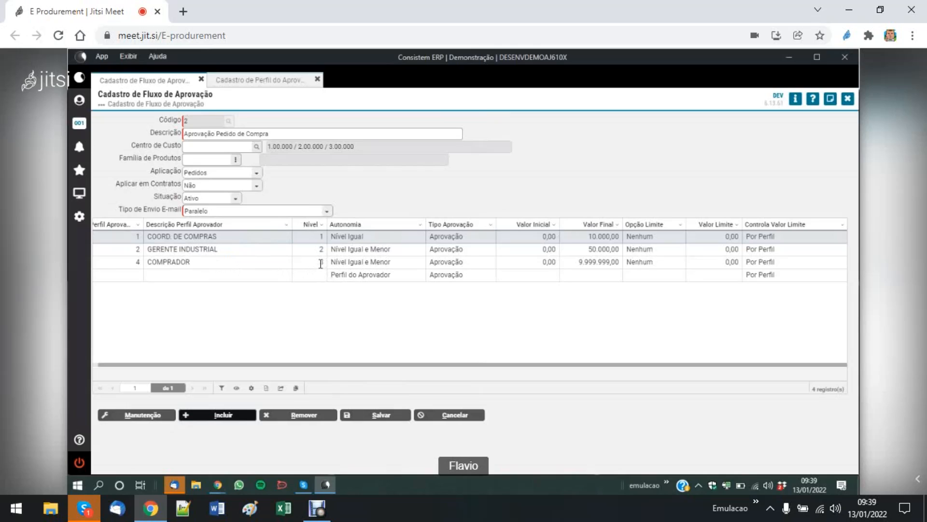
- Set the Autonomia of the GERENTE INDUSTRIAL row to Documento and leave row editing
{"action": "type", "text": "3"}
{"action": "left_click", "coordinate": [353, 262]}
{"action": "left_click", "coordinate": [364, 249]}
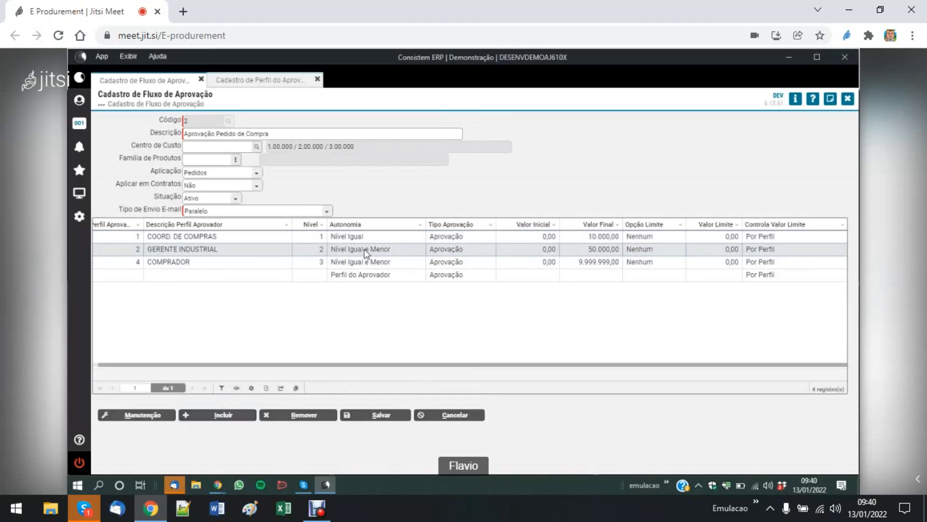
{"action": "left_click", "coordinate": [142, 415]}
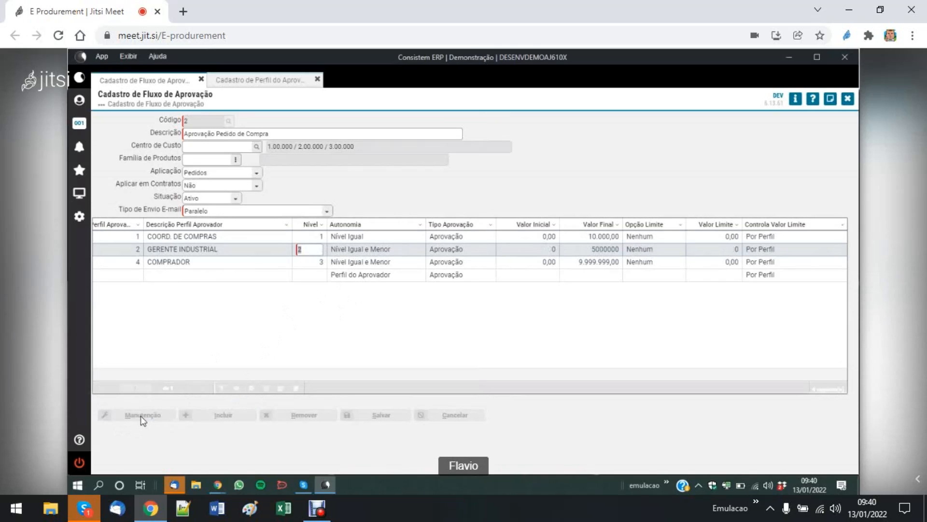
{"action": "key", "text": "Tab"}
{"action": "key", "text": "Down"}
{"action": "key", "text": "Down"}
{"action": "key", "text": "Down"}
{"action": "key", "text": "Down"}
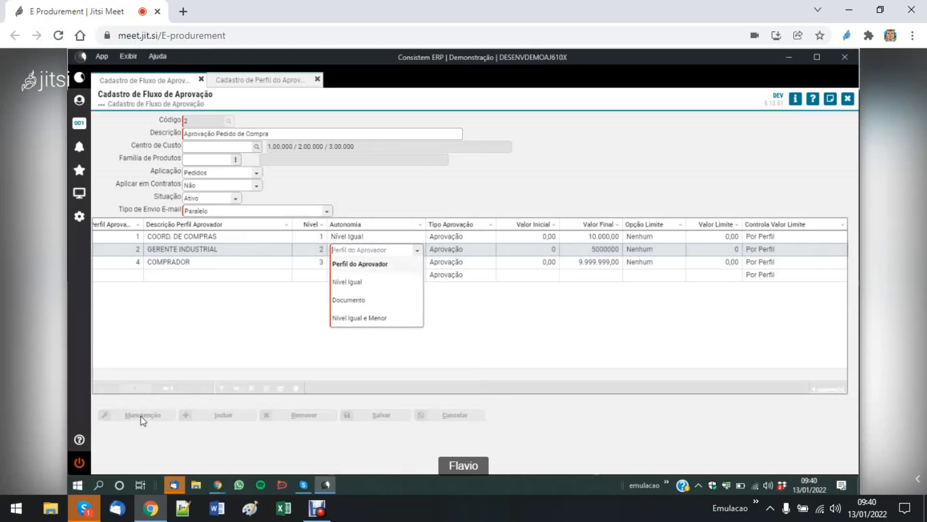
{"action": "key", "text": "Tab"}
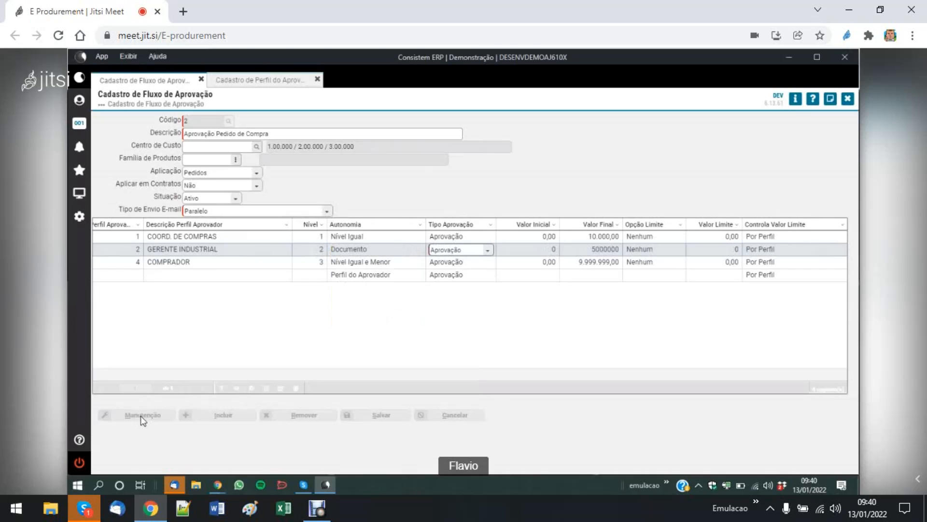
{"action": "key", "text": "Tab"}
{"action": "key", "text": "Tab"}
{"action": "key", "text": "Tab"}
{"action": "key", "text": "Tab"}
{"action": "key", "text": "Tab"}
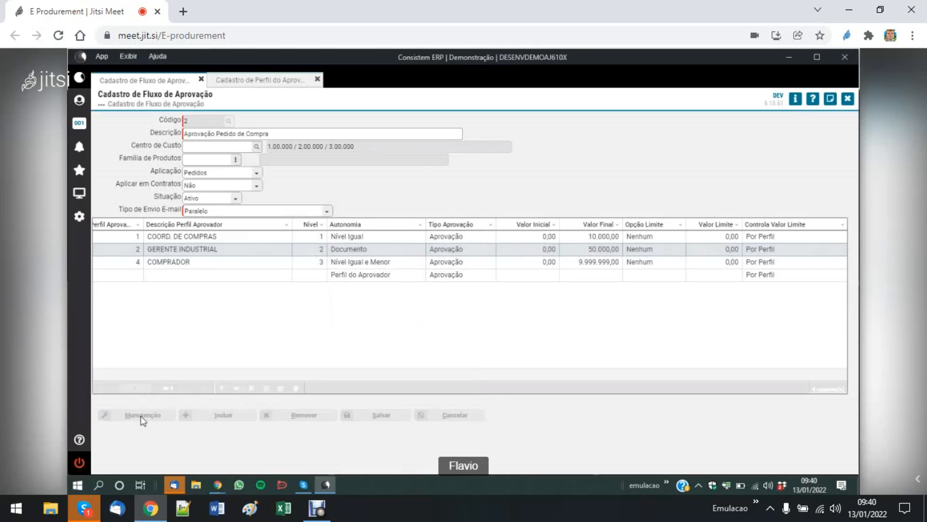
{"action": "key", "text": "Tab"}
{"action": "key", "text": "Tab"}
{"action": "key", "text": "Escape"}
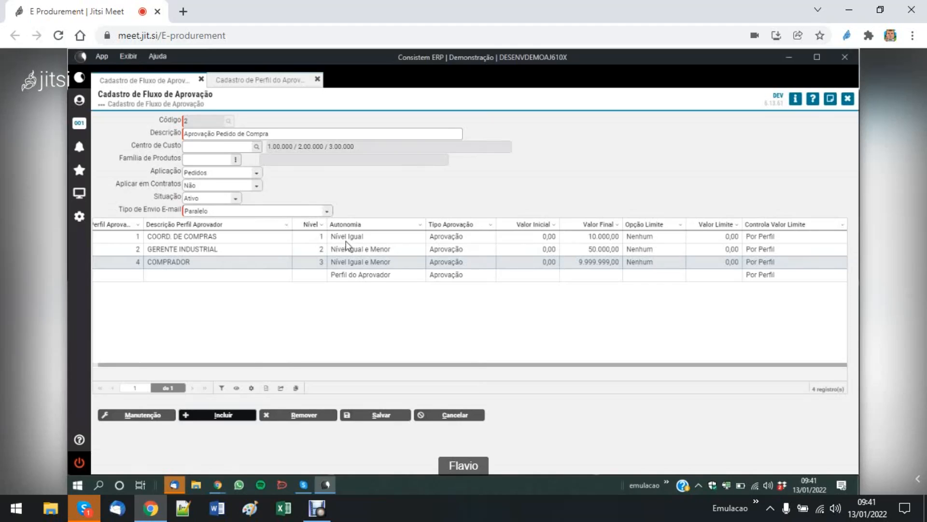
- Set the flow's Tipo de Envio E-mail to Sequencial
{"action": "left_click", "coordinate": [328, 213]}
{"action": "left_click", "coordinate": [288, 245]}
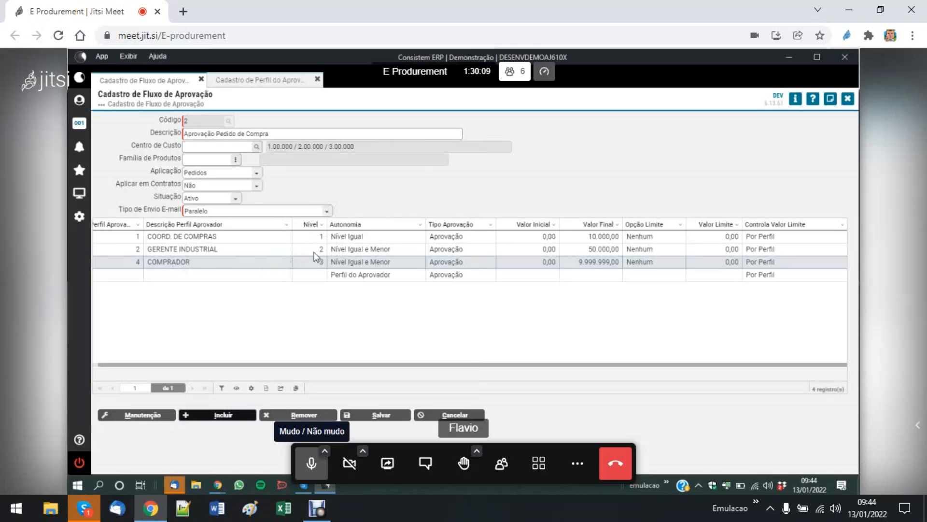
- Set the GERENTE INDUSTRIAL row to Nível 1 with Autonomia Nível Igual
{"action": "left_click", "coordinate": [193, 248]}
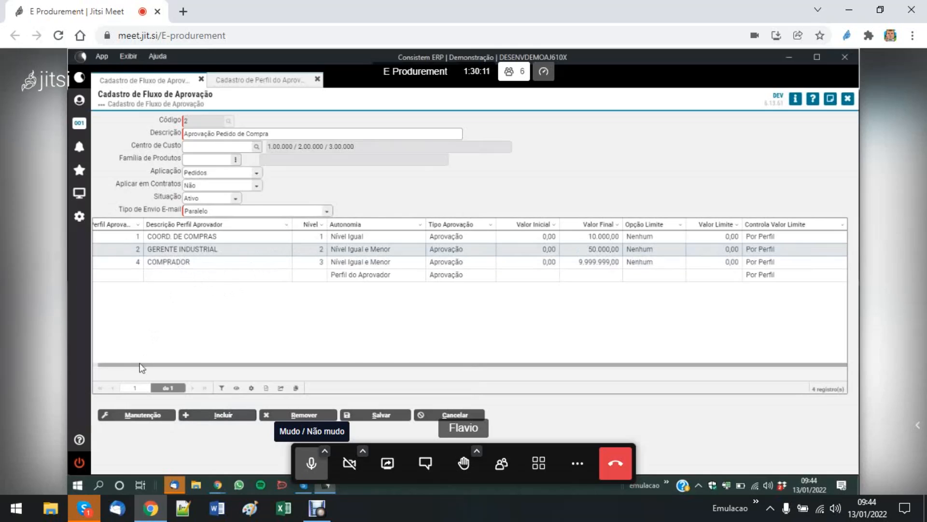
{"action": "left_click", "coordinate": [138, 415]}
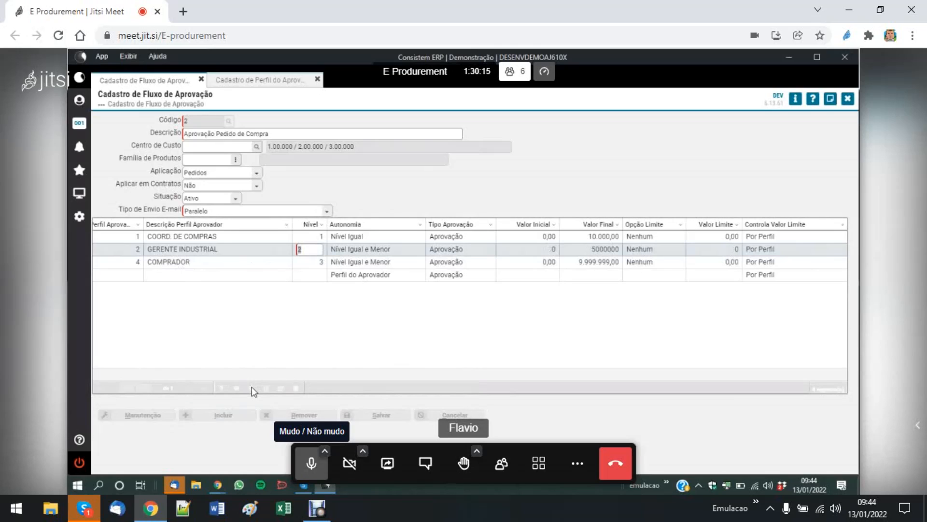
{"action": "type", "text": "1"}
{"action": "key", "text": "Tab"}
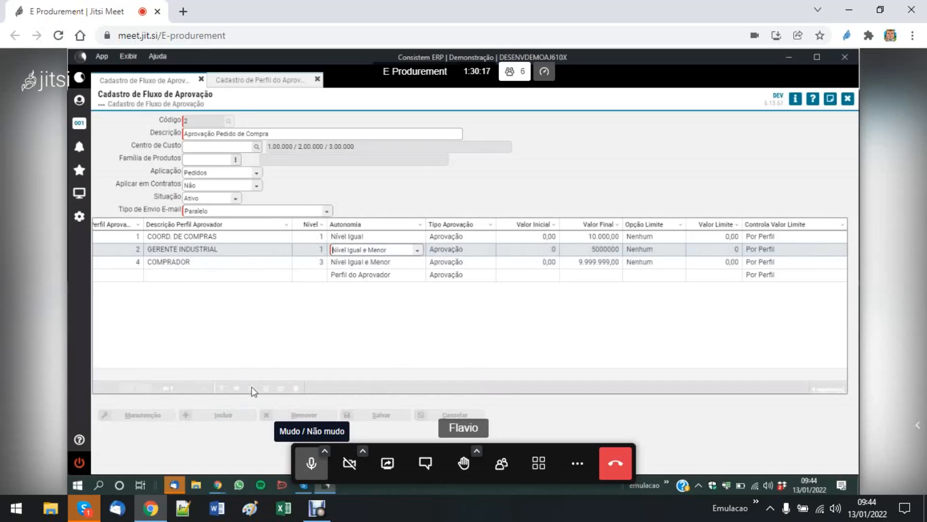
{"action": "key", "text": "Down"}
{"action": "key", "text": "Up"}
{"action": "key", "text": "Up"}
{"action": "key", "text": "Tab"}
- Set the COMPRADOR row to Nível 1 with Autonomia Nível Igual and complete the row
{"action": "key", "text": "Tab"}
{"action": "key", "text": "Tab"}
{"action": "key", "text": "Tab"}
{"action": "key", "text": "Tab"}
{"action": "key", "text": "Tab"}
{"action": "key", "text": "Tab"}
{"action": "type", "text": "1"}
{"action": "key", "text": "Tab"}
{"action": "key", "text": "alt+Down"}
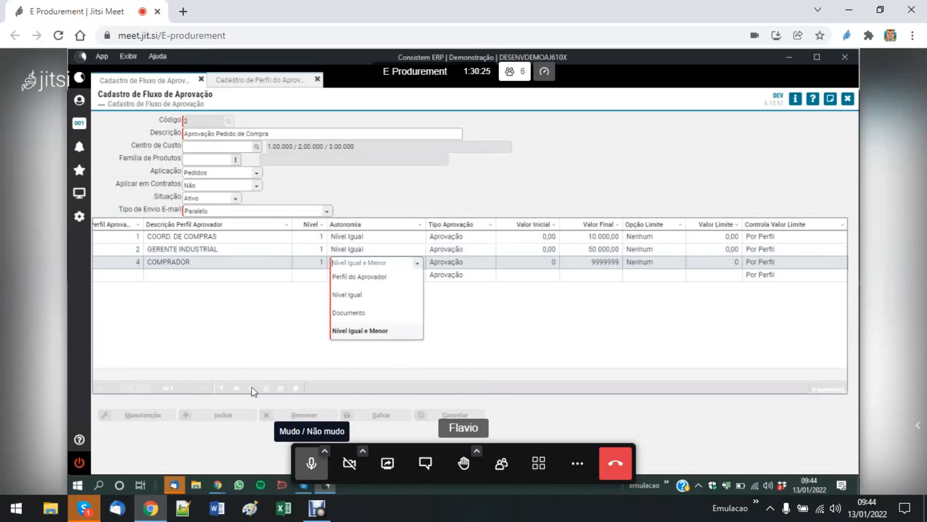
{"action": "key", "text": "Up"}
{"action": "key", "text": "Up"}
{"action": "key", "text": "Return"}
{"action": "key", "text": "Tab"}
{"action": "key", "text": "Tab"}
{"action": "key", "text": "Tab"}
{"action": "key", "text": "Tab"}
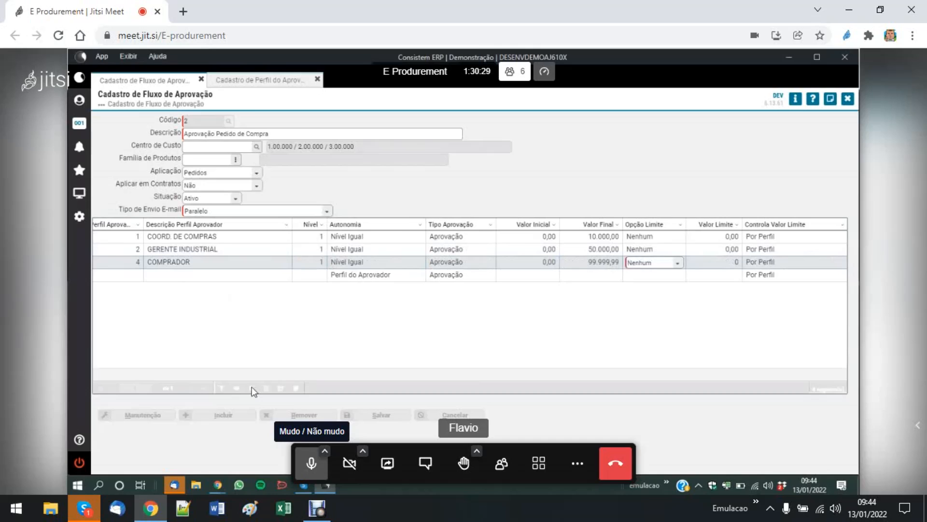
{"action": "key", "text": "Tab"}
{"action": "key", "text": "Tab"}
{"action": "key", "text": "Tab"}
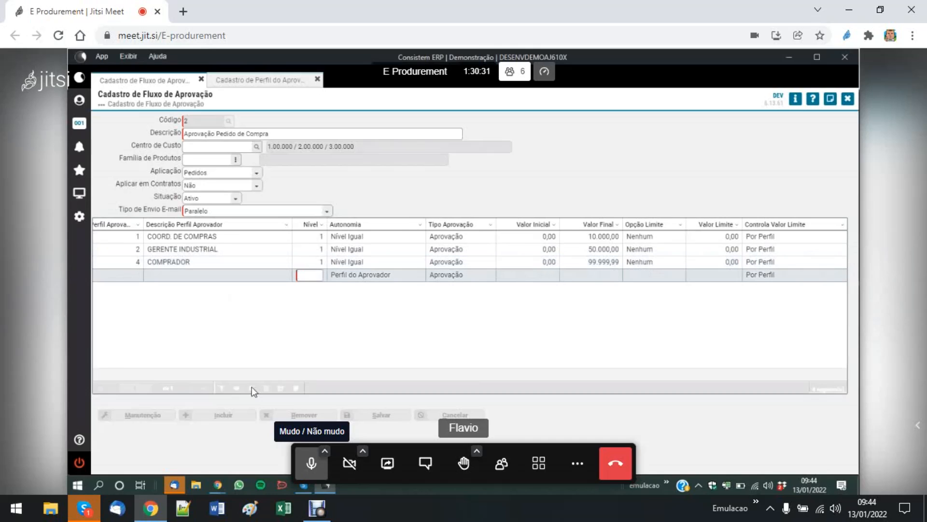
{"action": "left_click", "coordinate": [311, 463]}
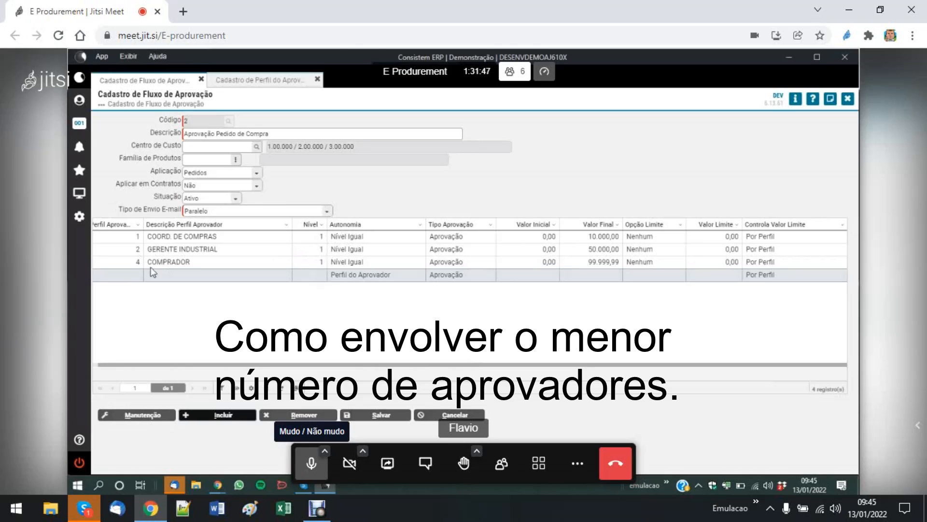
- Set the Autonomia of the COORD. DE COMPRAS row to Documento, keeping its other values, and complete the row
{"action": "left_click", "coordinate": [183, 236]}
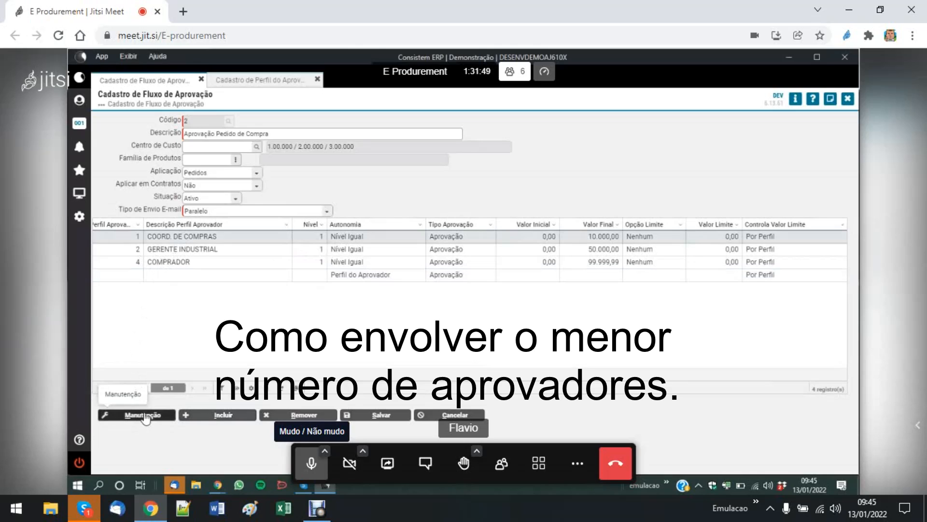
{"action": "left_click", "coordinate": [144, 416]}
{"action": "key", "text": "Tab"}
{"action": "key", "text": "Down"}
{"action": "key", "text": "Down"}
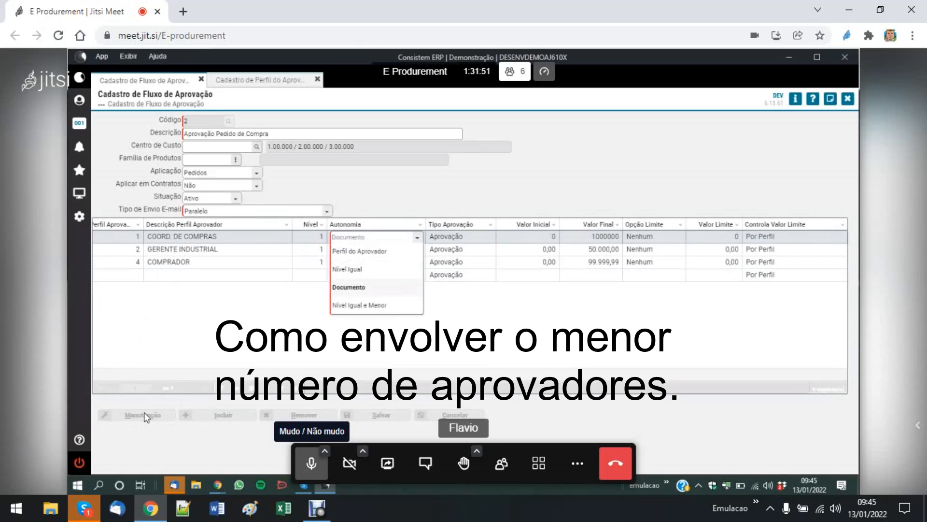
{"action": "key", "text": "Tab"}
{"action": "key", "text": "Tab"}
{"action": "key", "text": "Tab"}
{"action": "key", "text": "Tab"}
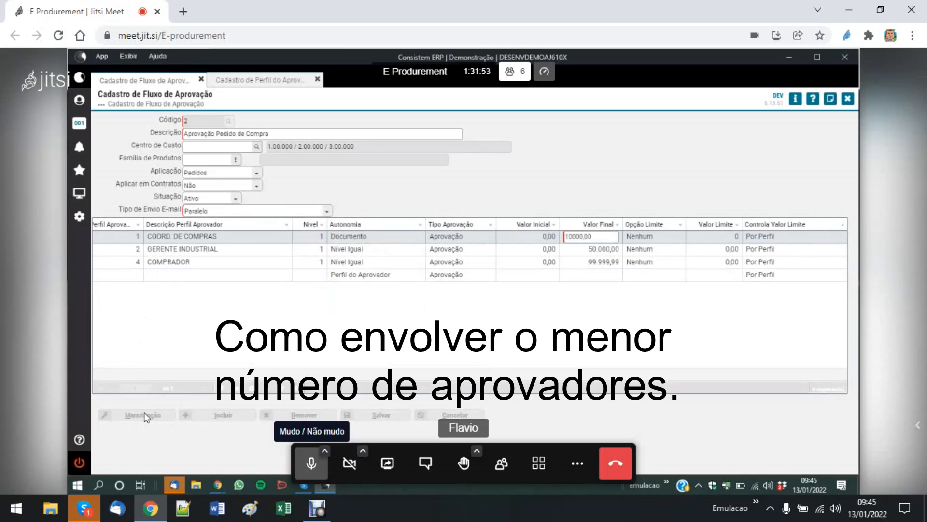
{"action": "key", "text": "Tab"}
{"action": "key", "text": "Tab"}
{"action": "key", "text": "Tab"}
{"action": "key", "text": "Tab"}
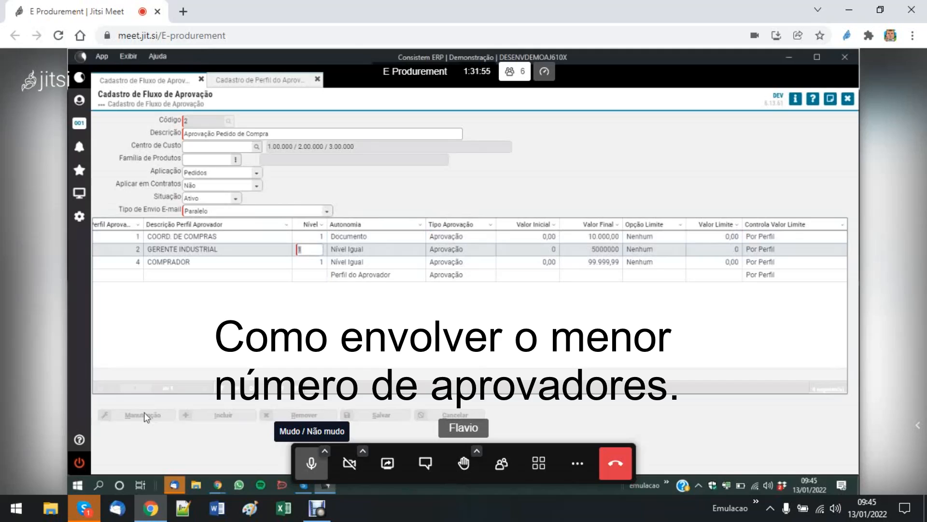
- Set the Autonomia of the GERENTE INDUSTRIAL row to Documento and complete the row
{"action": "key", "text": "Down"}
{"action": "key", "text": "Down"}
{"action": "key", "text": "Tab"}
{"action": "key", "text": "Tab"}
{"action": "key", "text": "Tab"}
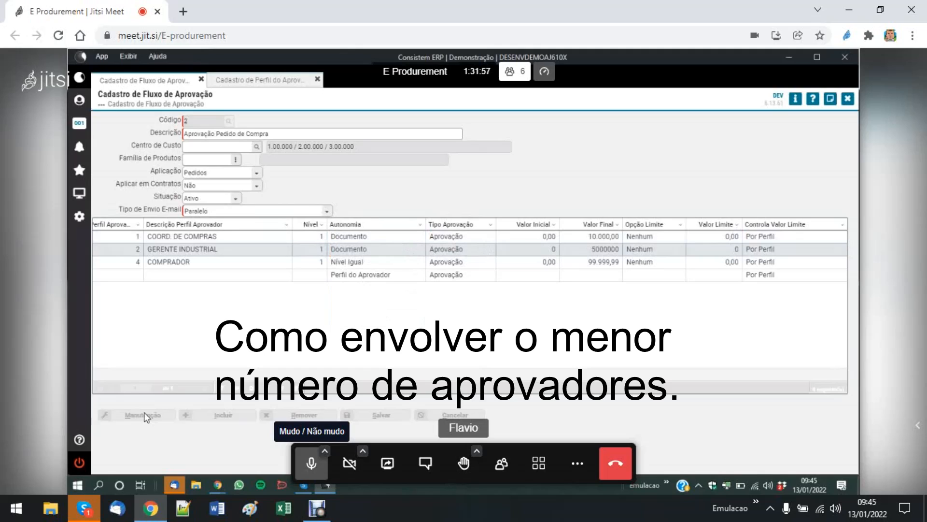
{"action": "key", "text": "Tab"}
{"action": "key", "text": "Tab"}
{"action": "key", "text": "Tab"}
{"action": "key", "text": "Tab"}
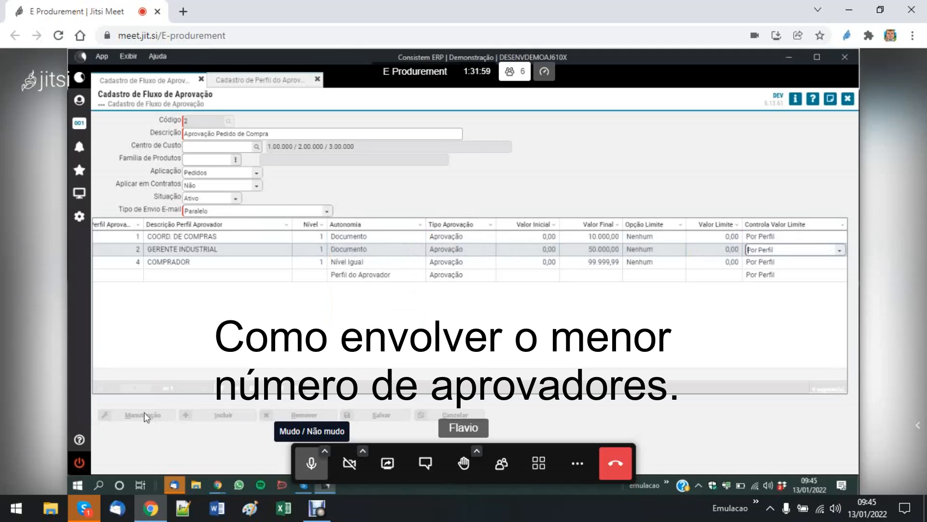
{"action": "key", "text": "Tab"}
- Set the Autonomia of the COMPRADOR row to Documento and complete the row
{"action": "key", "text": "Down"}
{"action": "key", "text": "Down"}
{"action": "key", "text": "Tab"}
{"action": "key", "text": "Tab"}
{"action": "key", "text": "Tab"}
{"action": "key", "text": "Tab"}
{"action": "key", "text": "Tab"}
{"action": "key", "text": "Tab"}
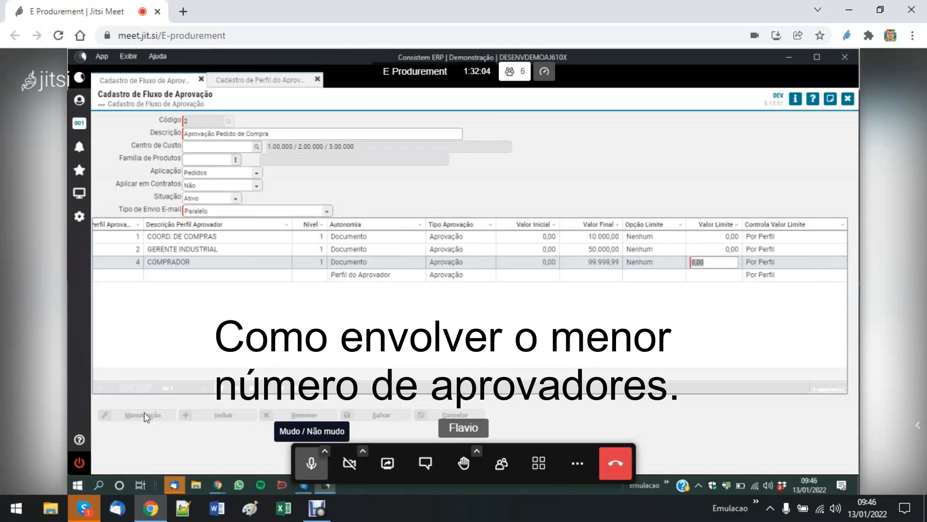
{"action": "key", "text": "Tab"}
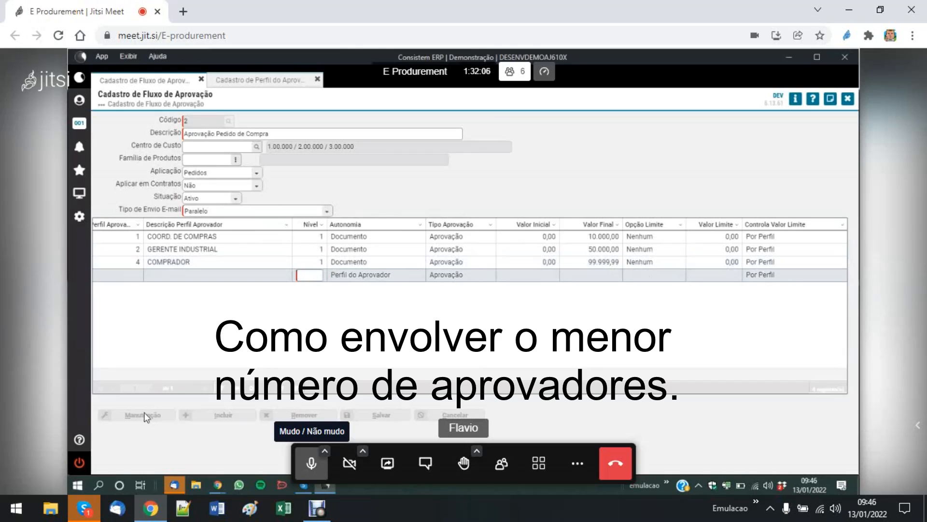